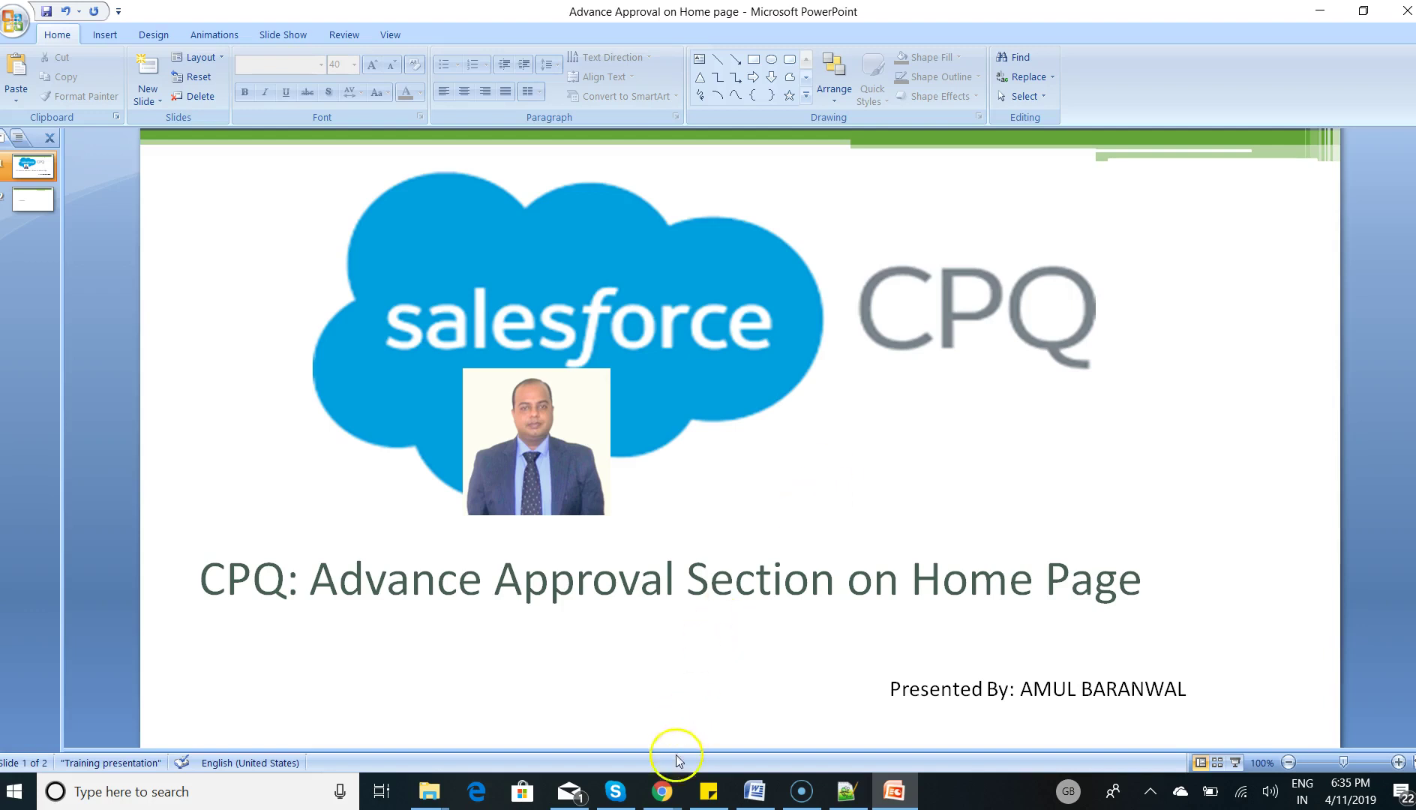
From the PowerPoint title slide, bring up the open Chrome windows from the taskbar
click(660, 796)
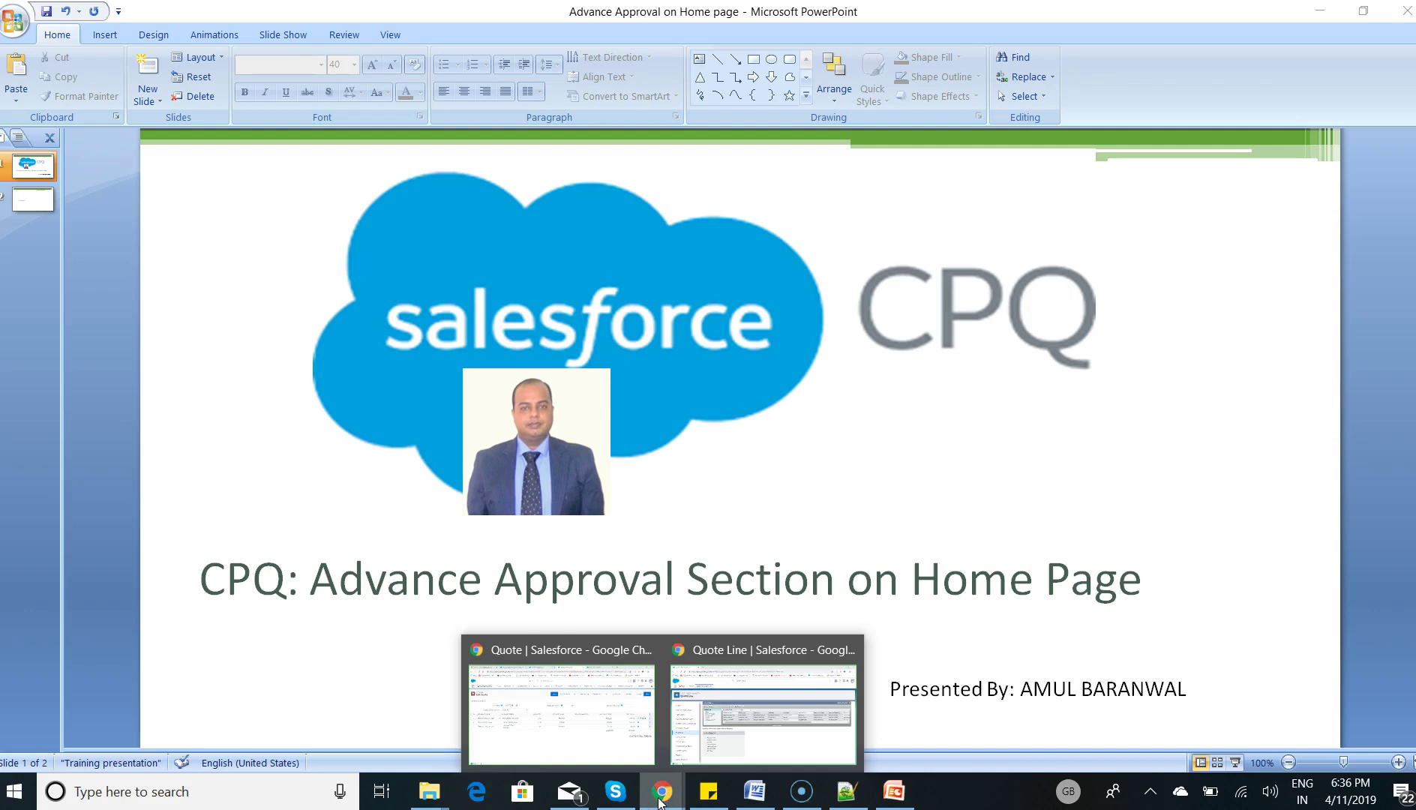
Switch to the Salesforce window, go to the Home page, and try Approve on approval A-00000
mouse_move(726, 731)
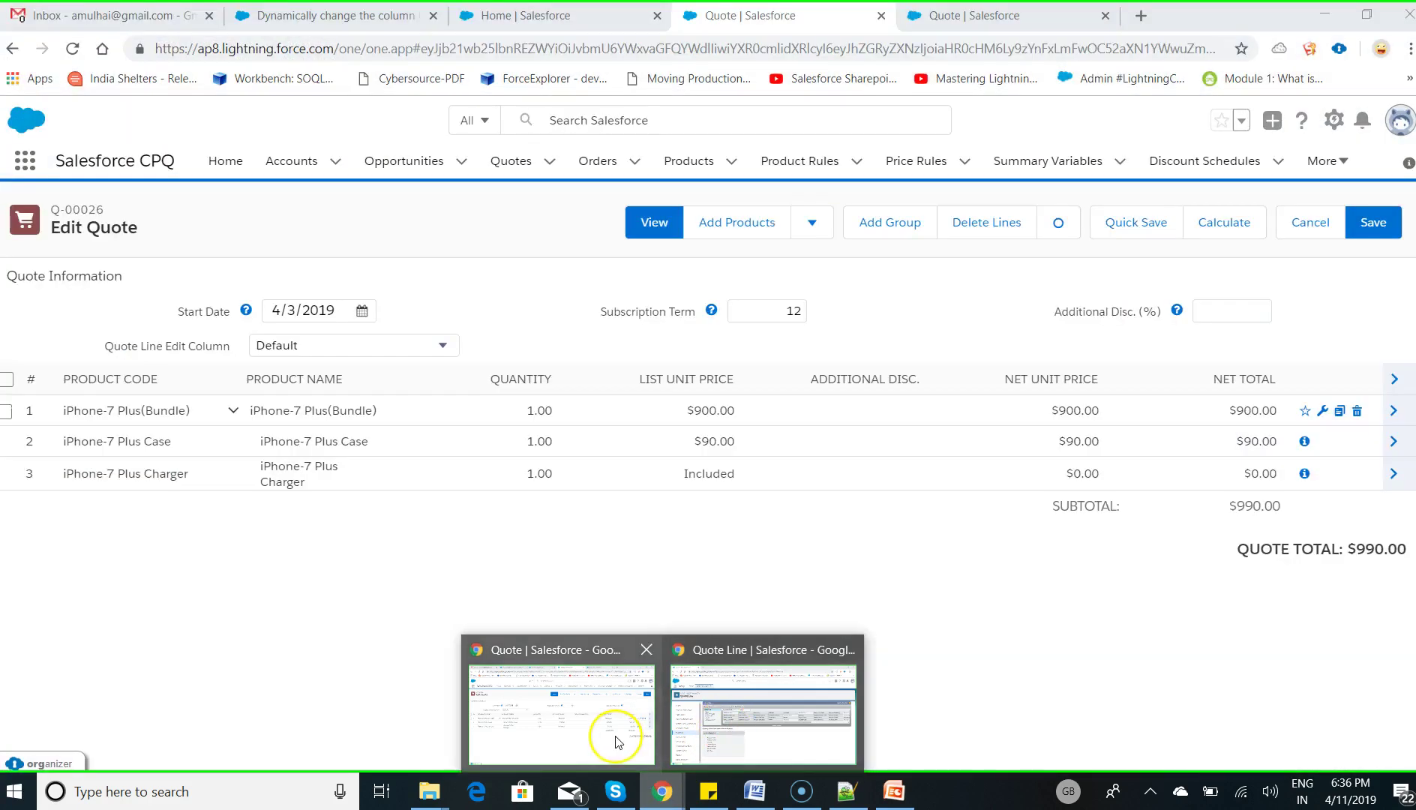
click(616, 731)
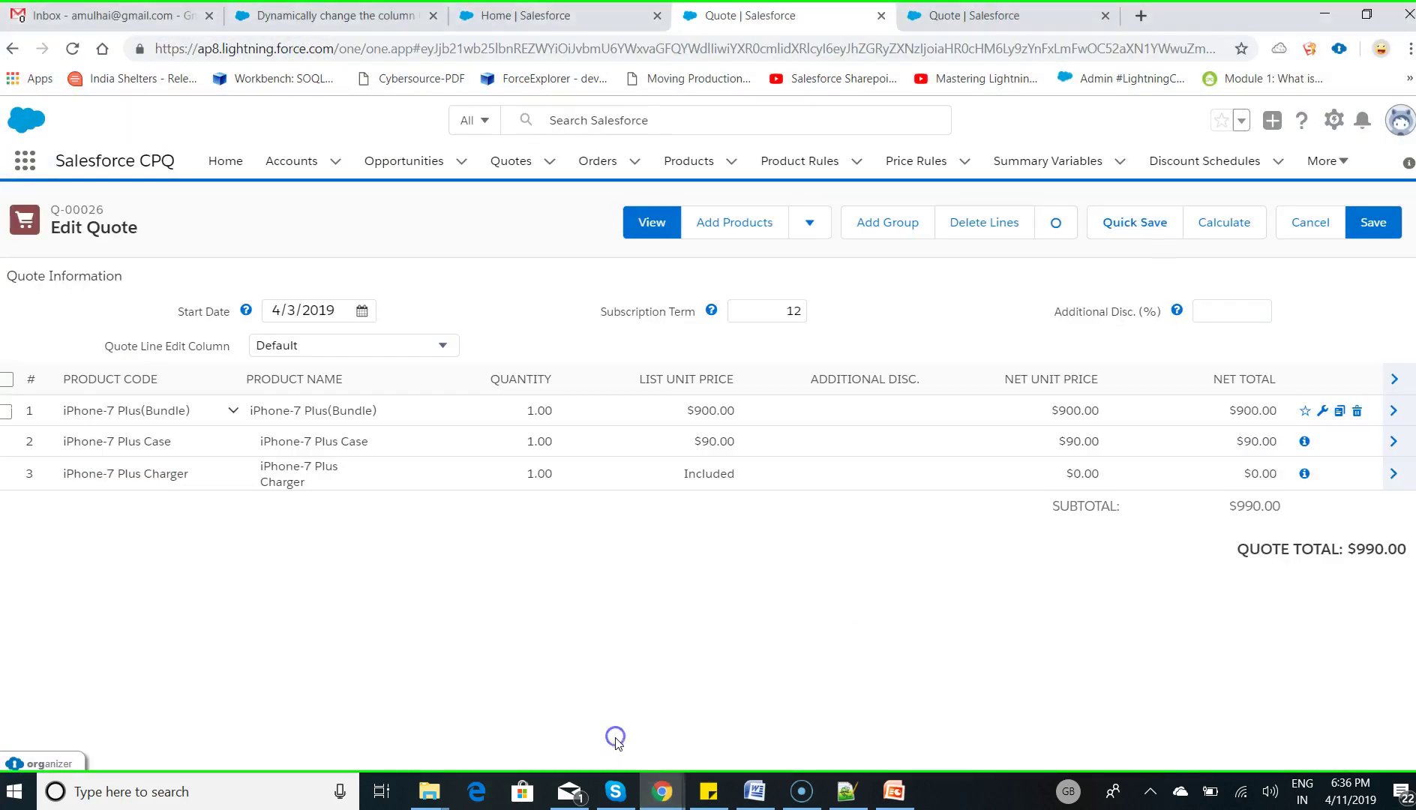
click(540, 15)
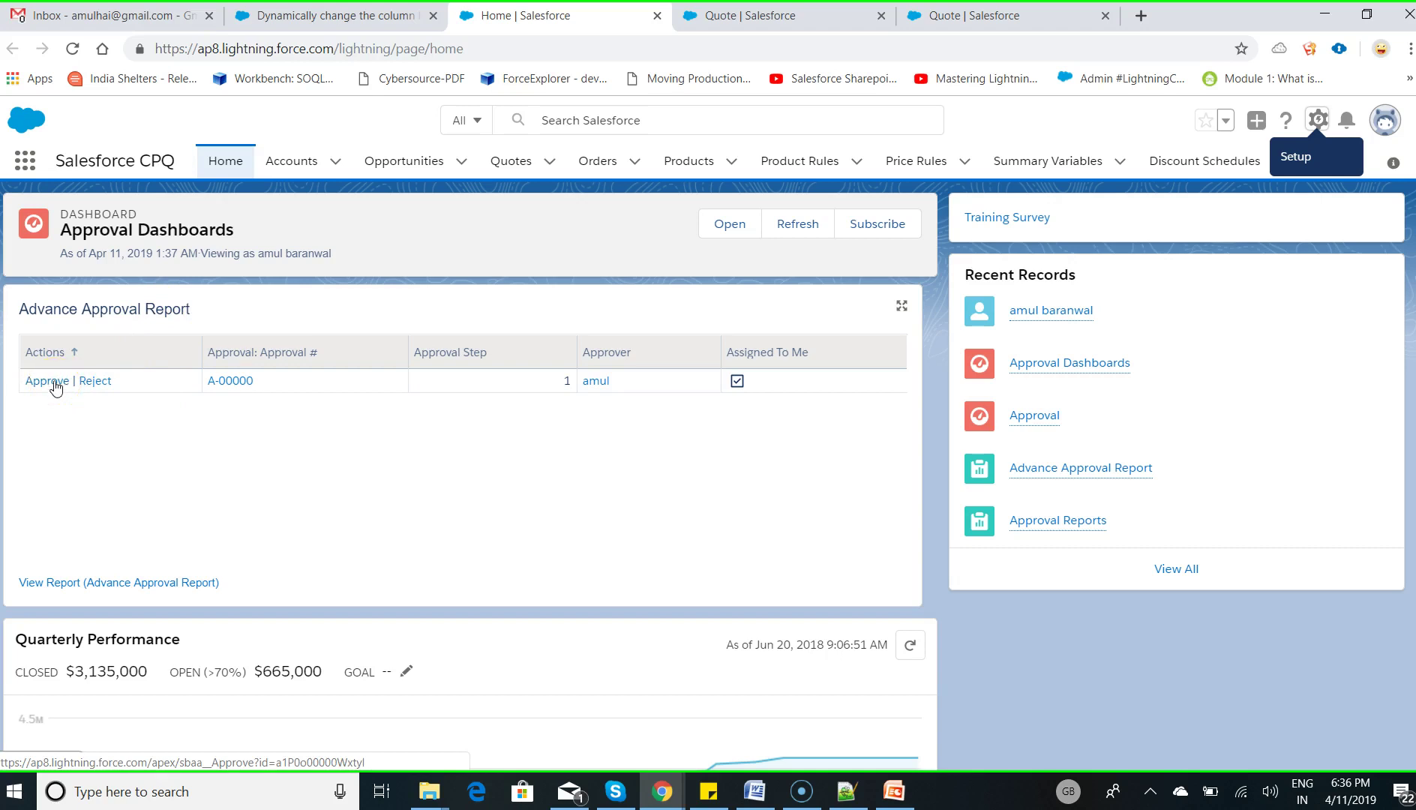
click(54, 382)
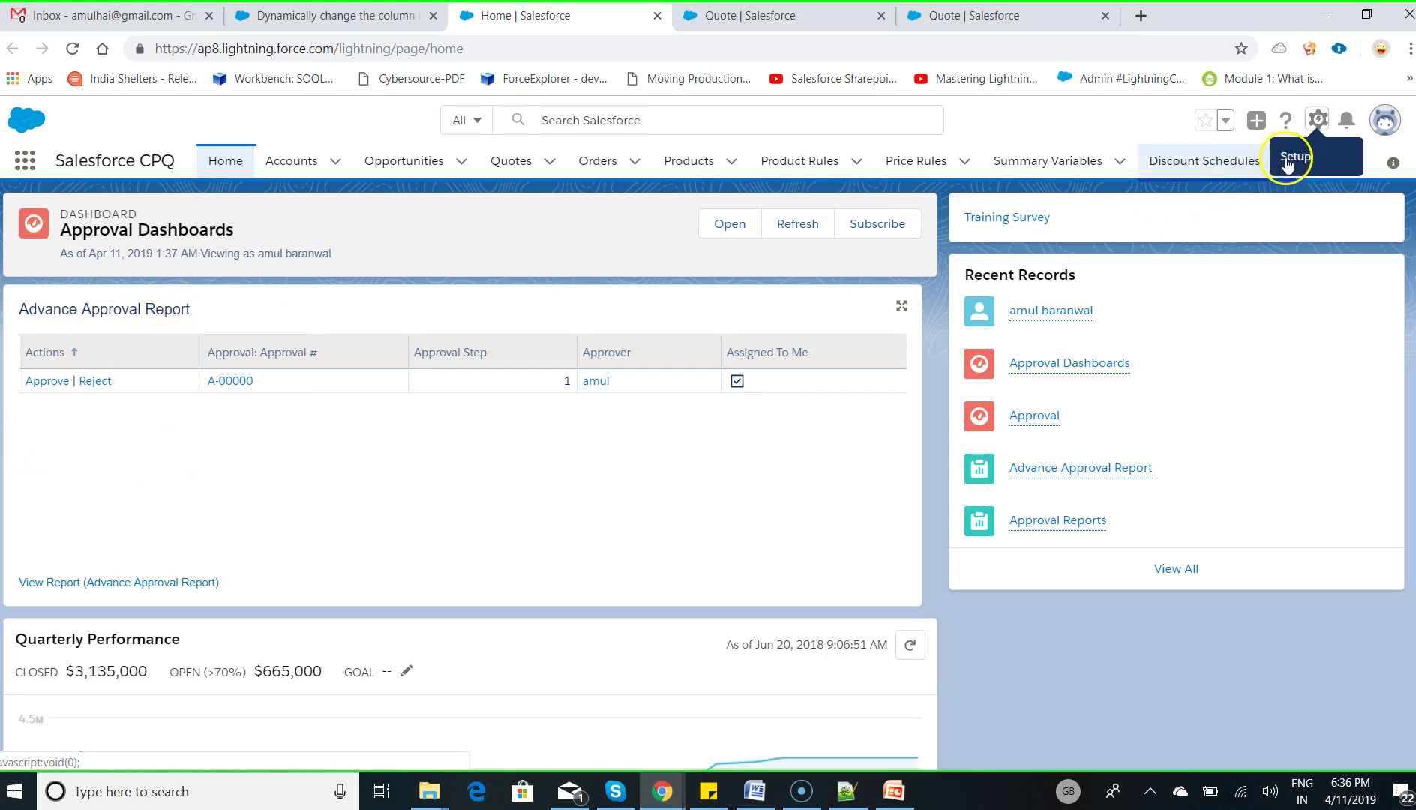
Go to the Reports page through the App Launcher search 'report'
click(26, 160)
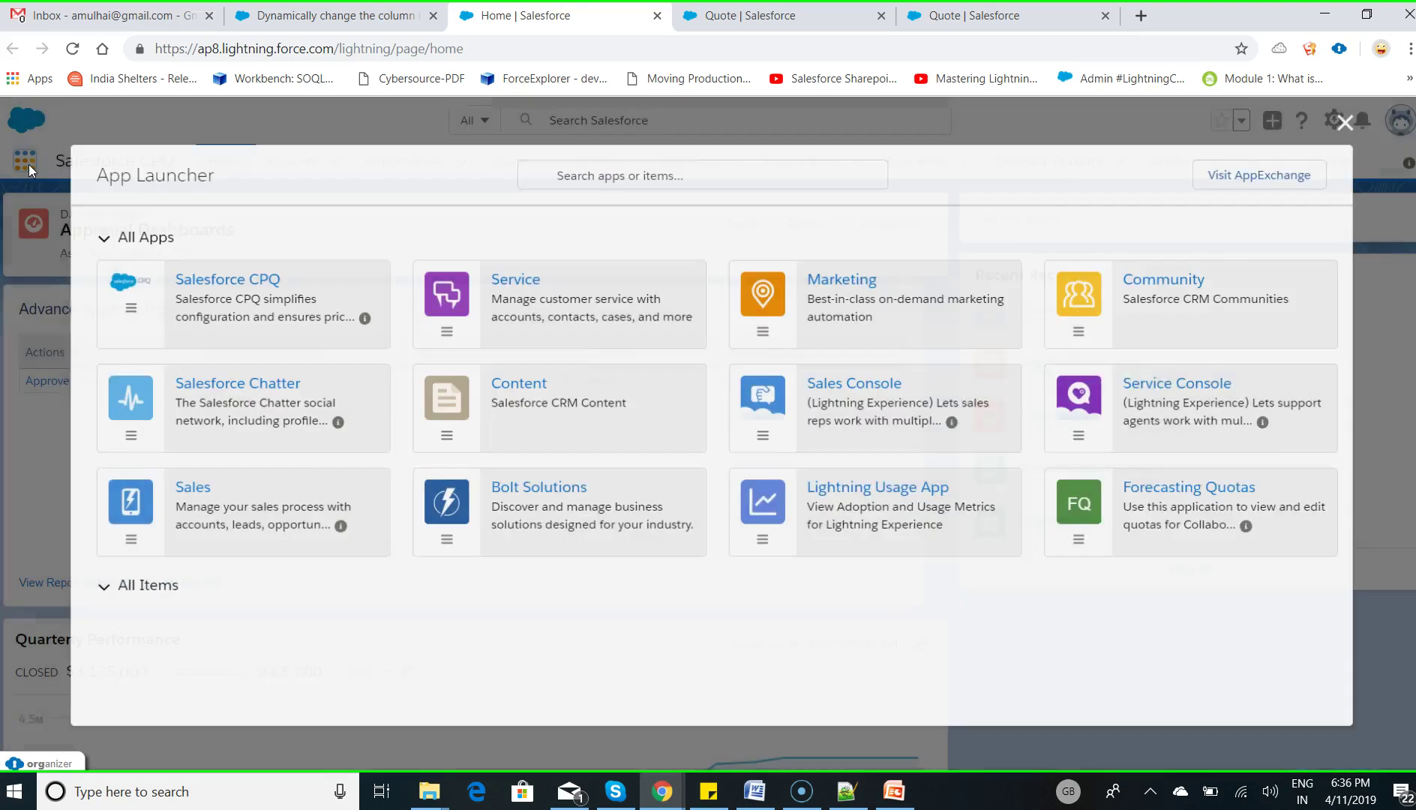
text(repo)
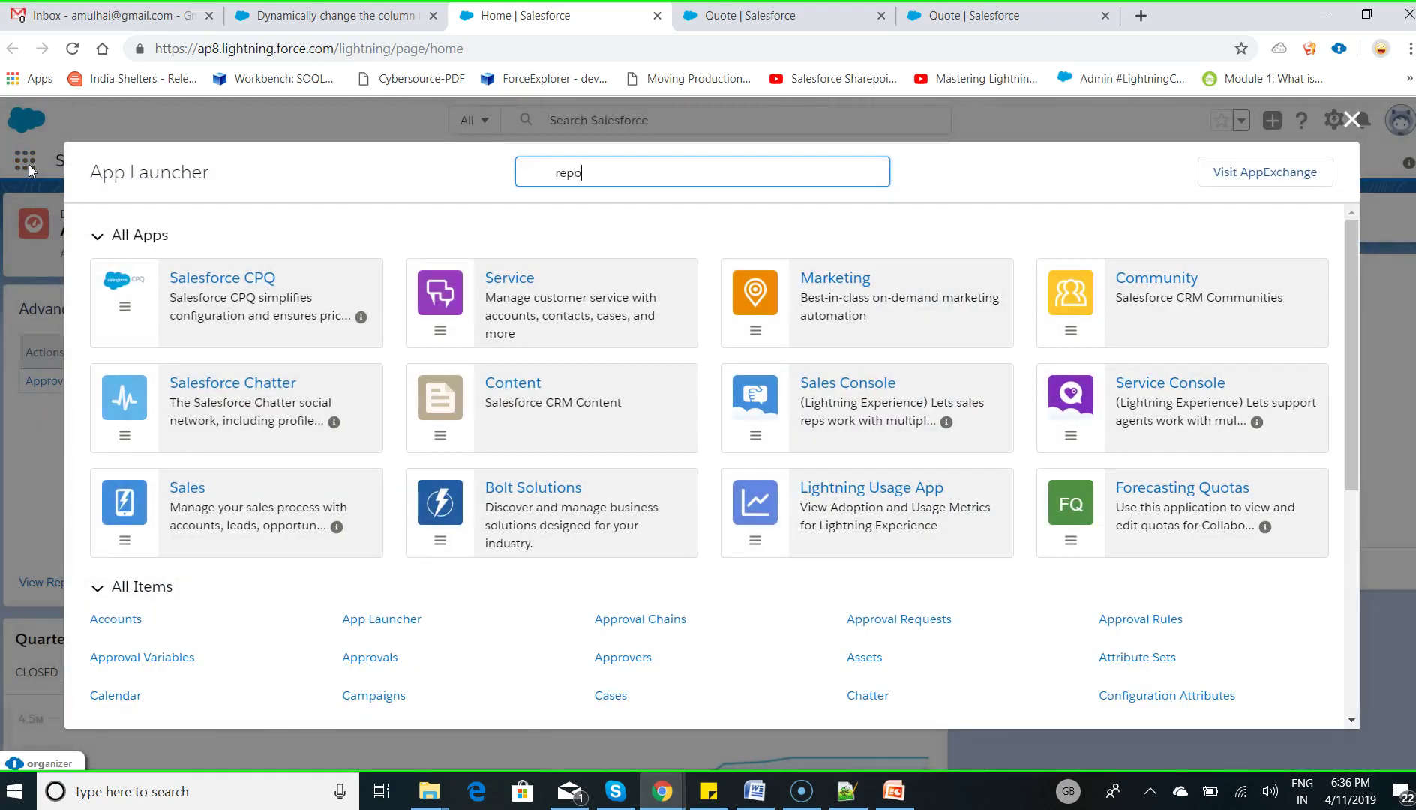
text(rt)
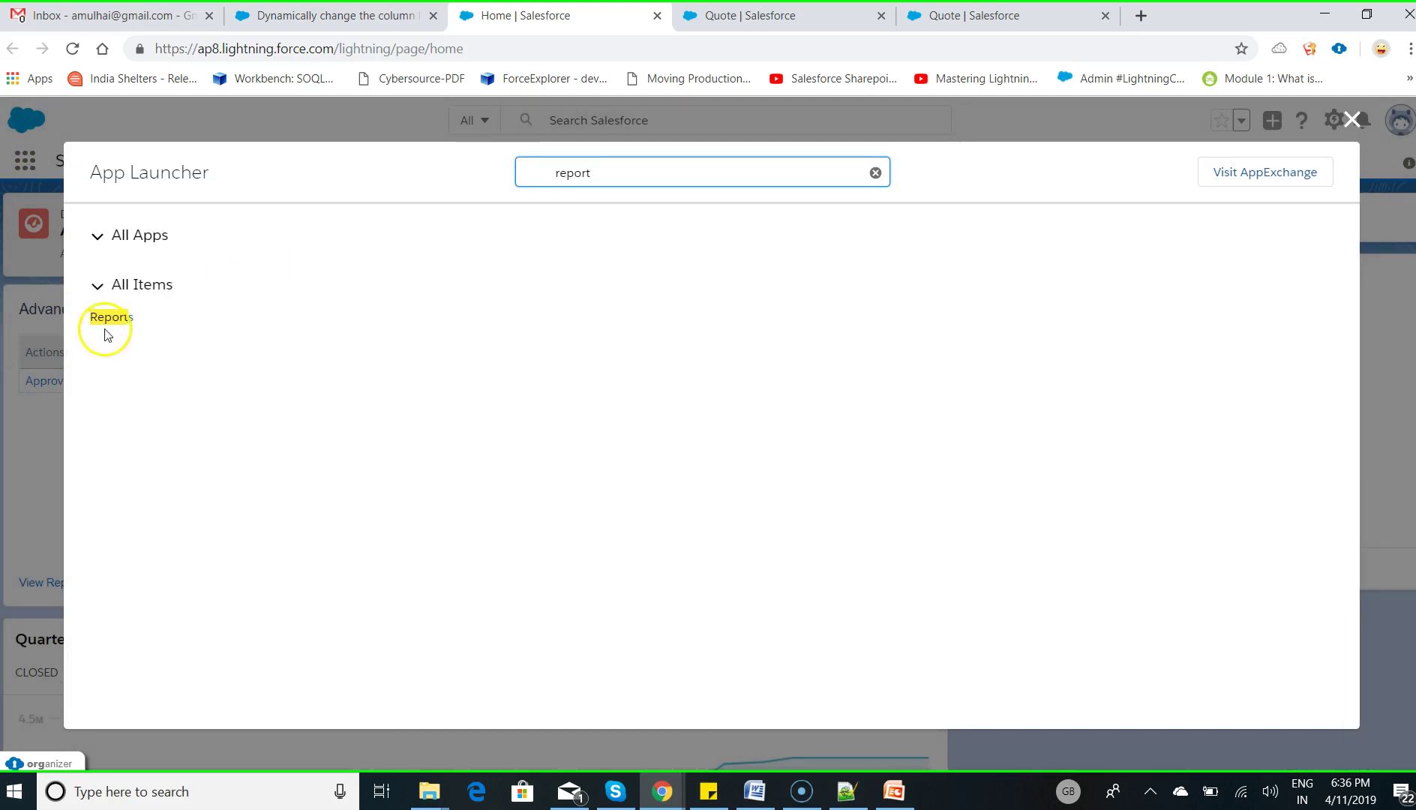
click(105, 319)
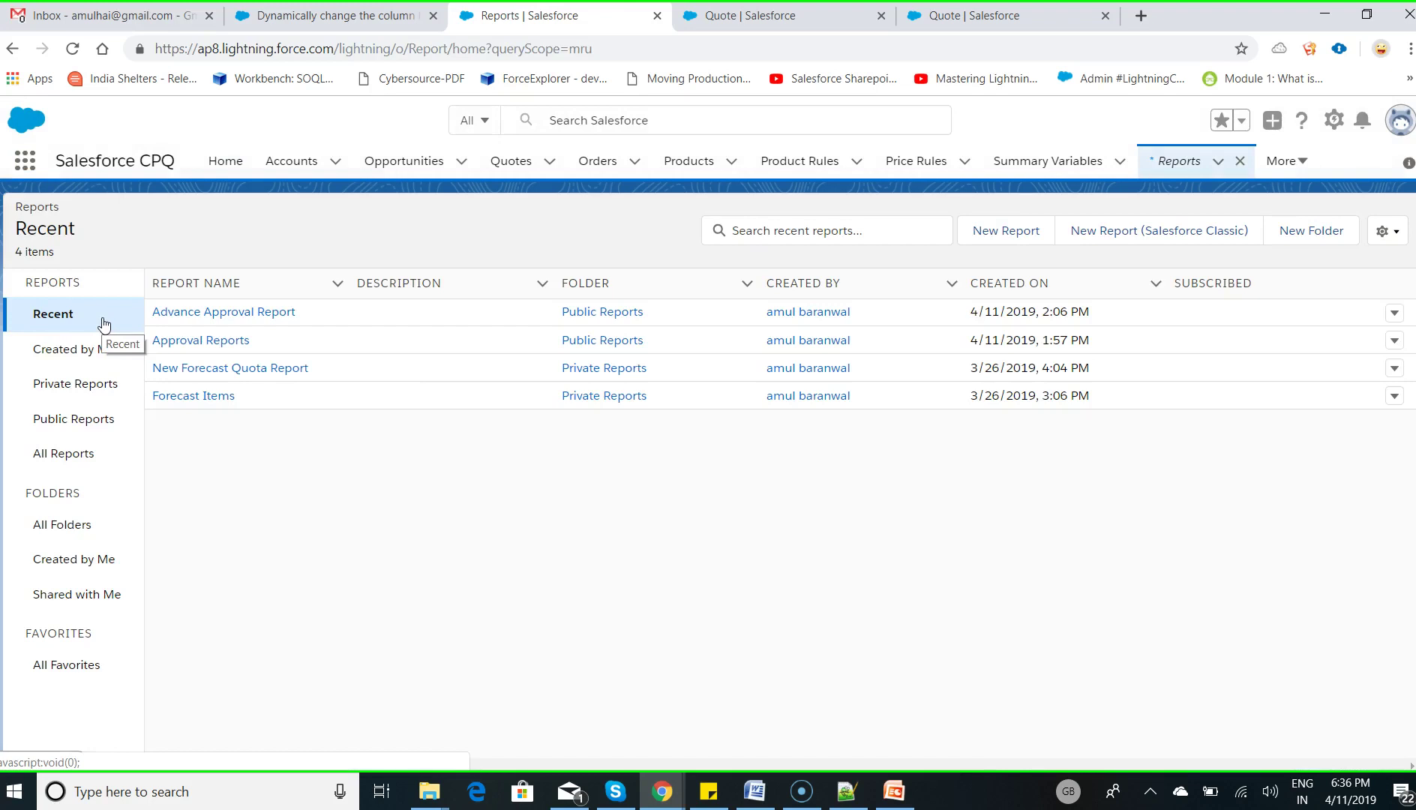
Start a new report using the Approvals report type
click(999, 237)
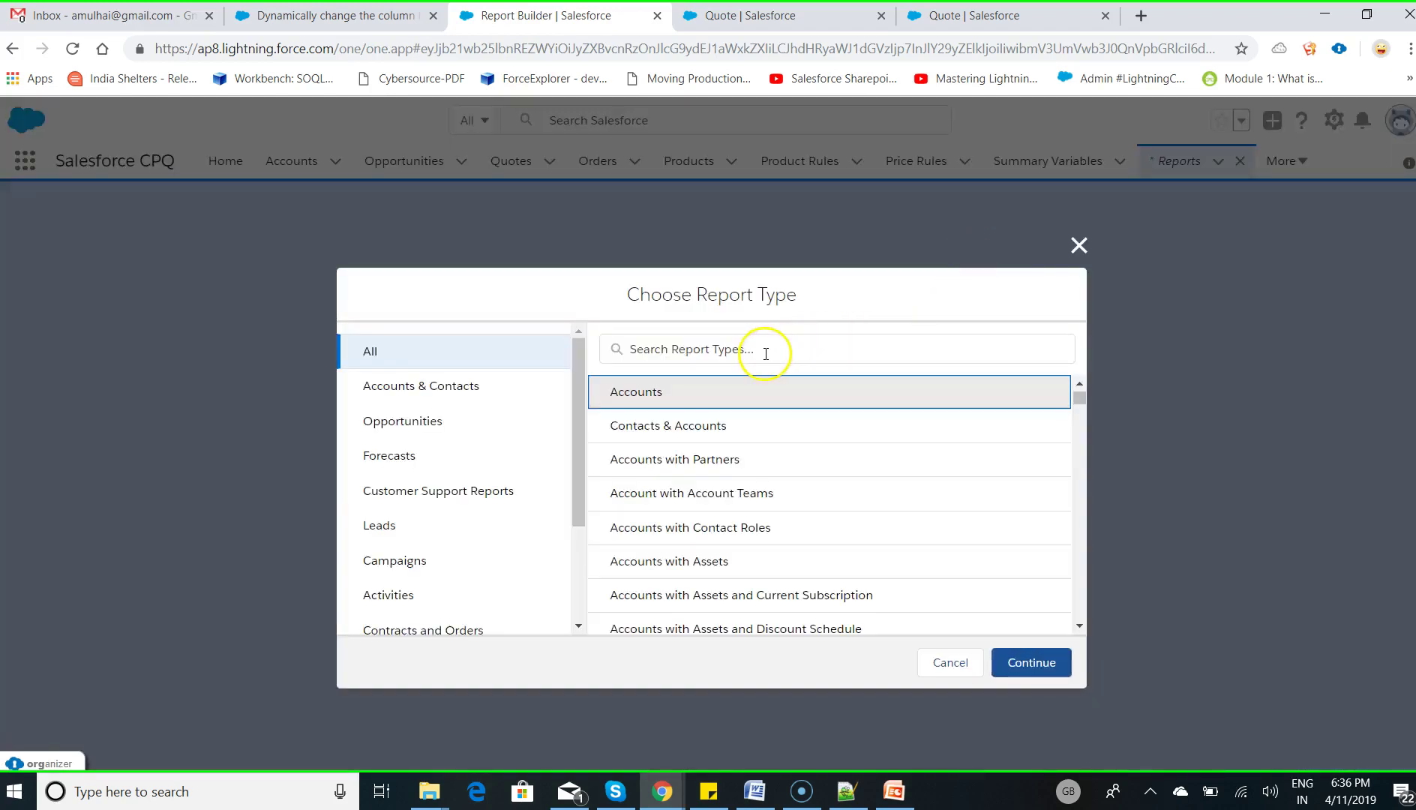
click(766, 354)
text(app)
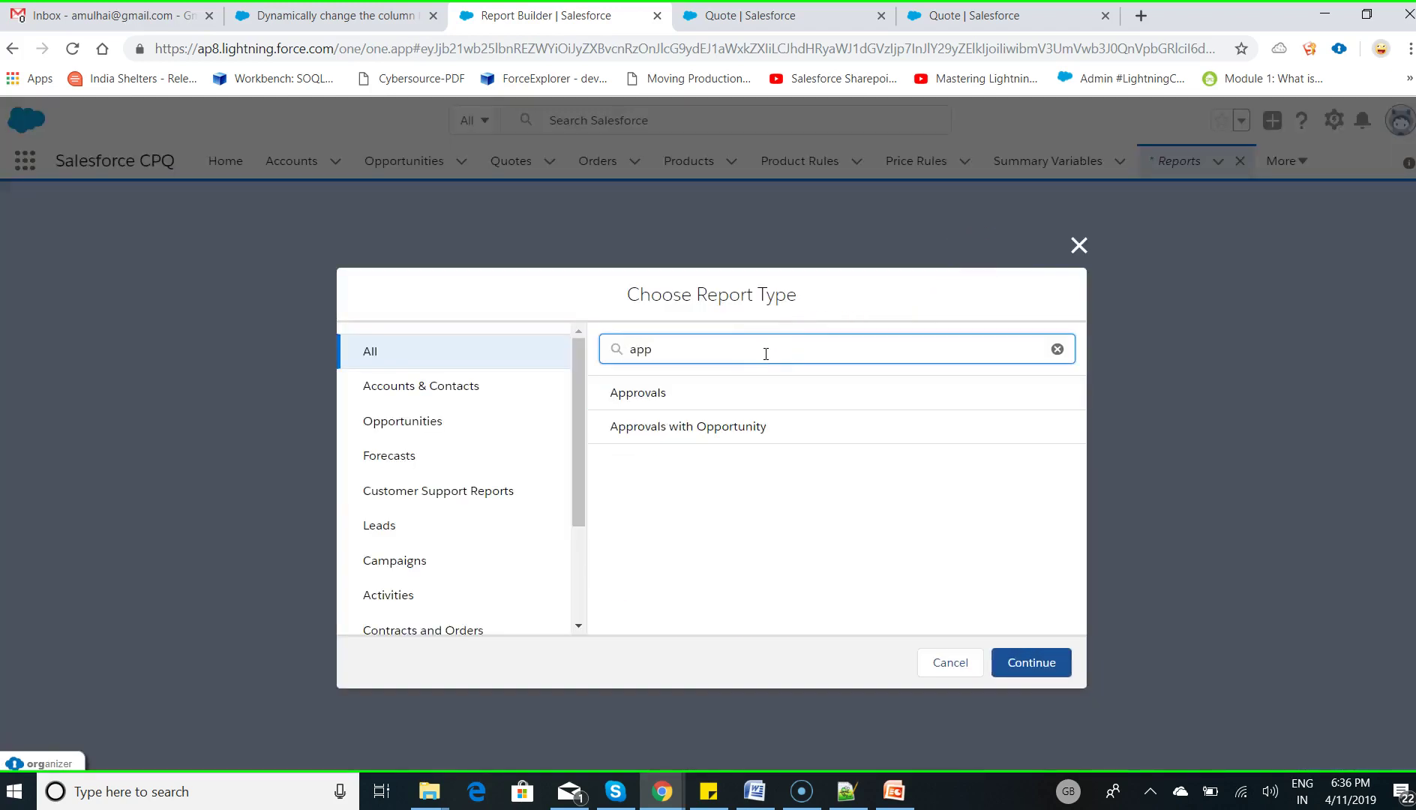
click(667, 402)
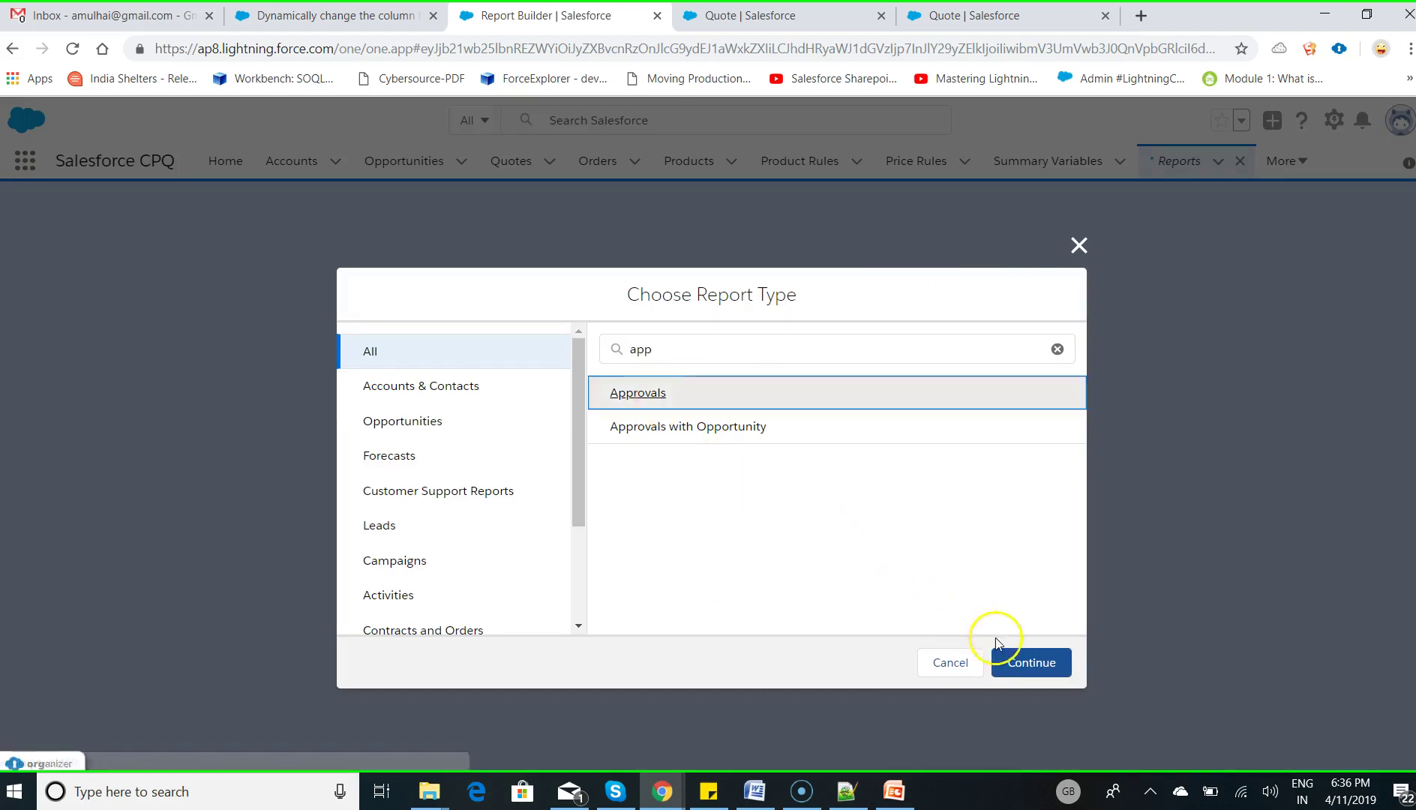
click(1021, 660)
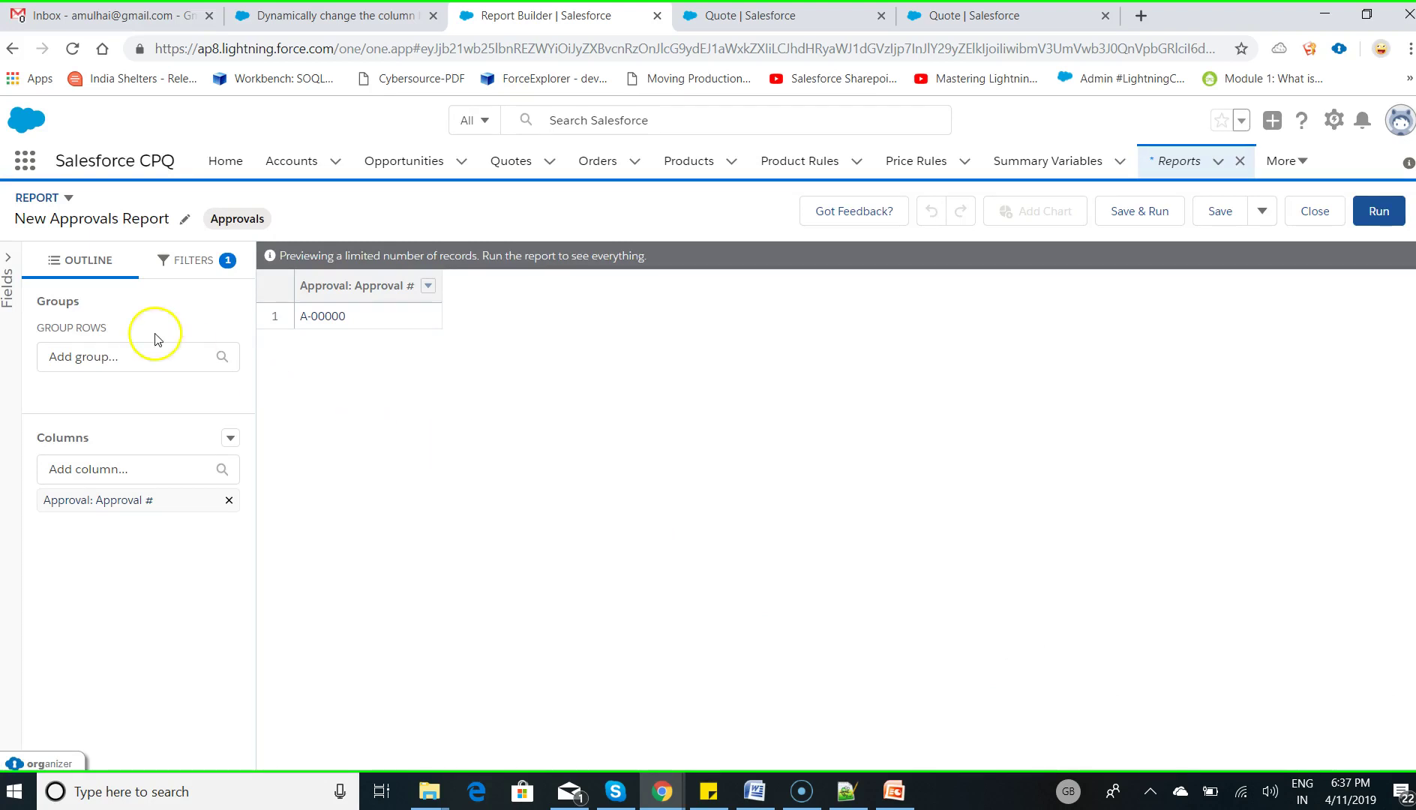
Change the Show Me filter to show all approvals
click(201, 266)
click(125, 380)
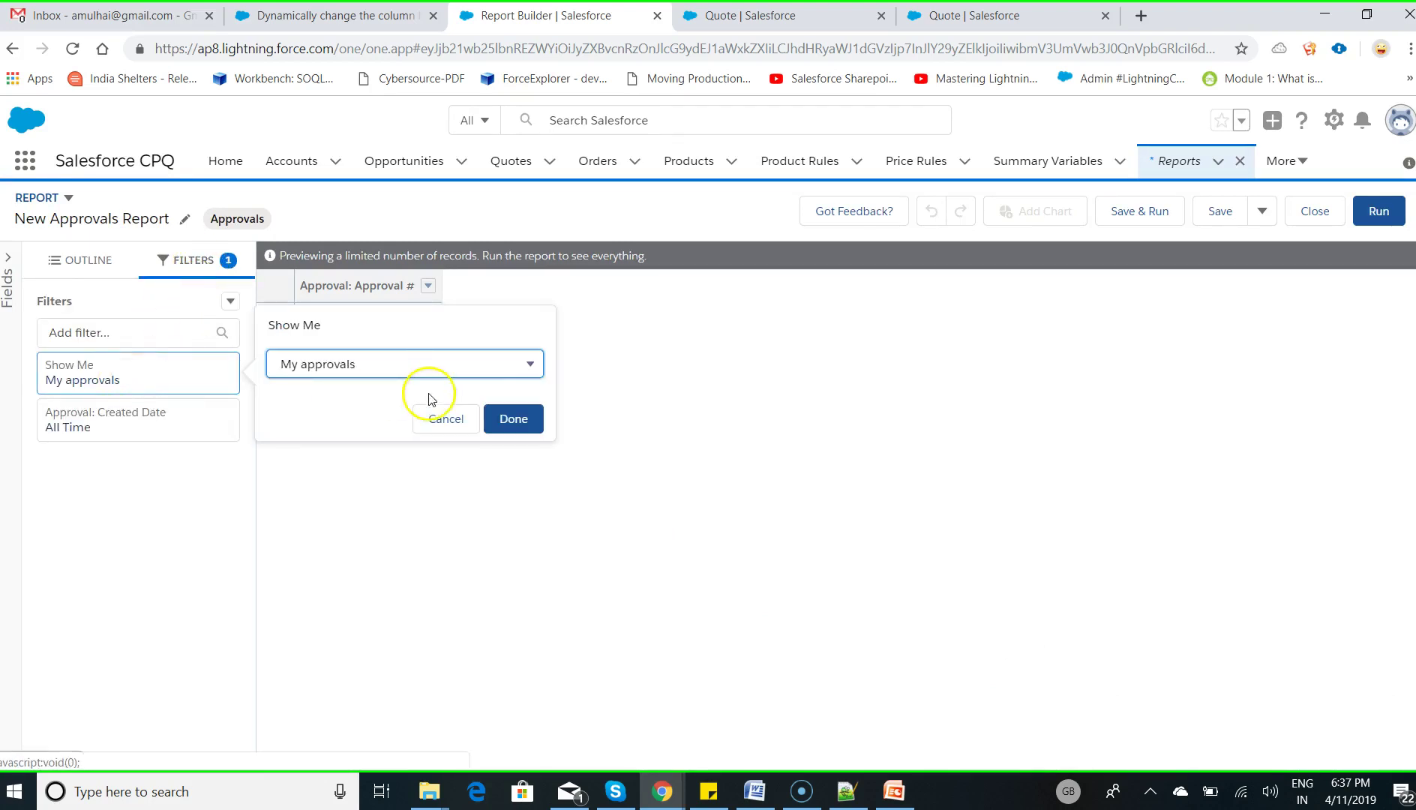
click(488, 368)
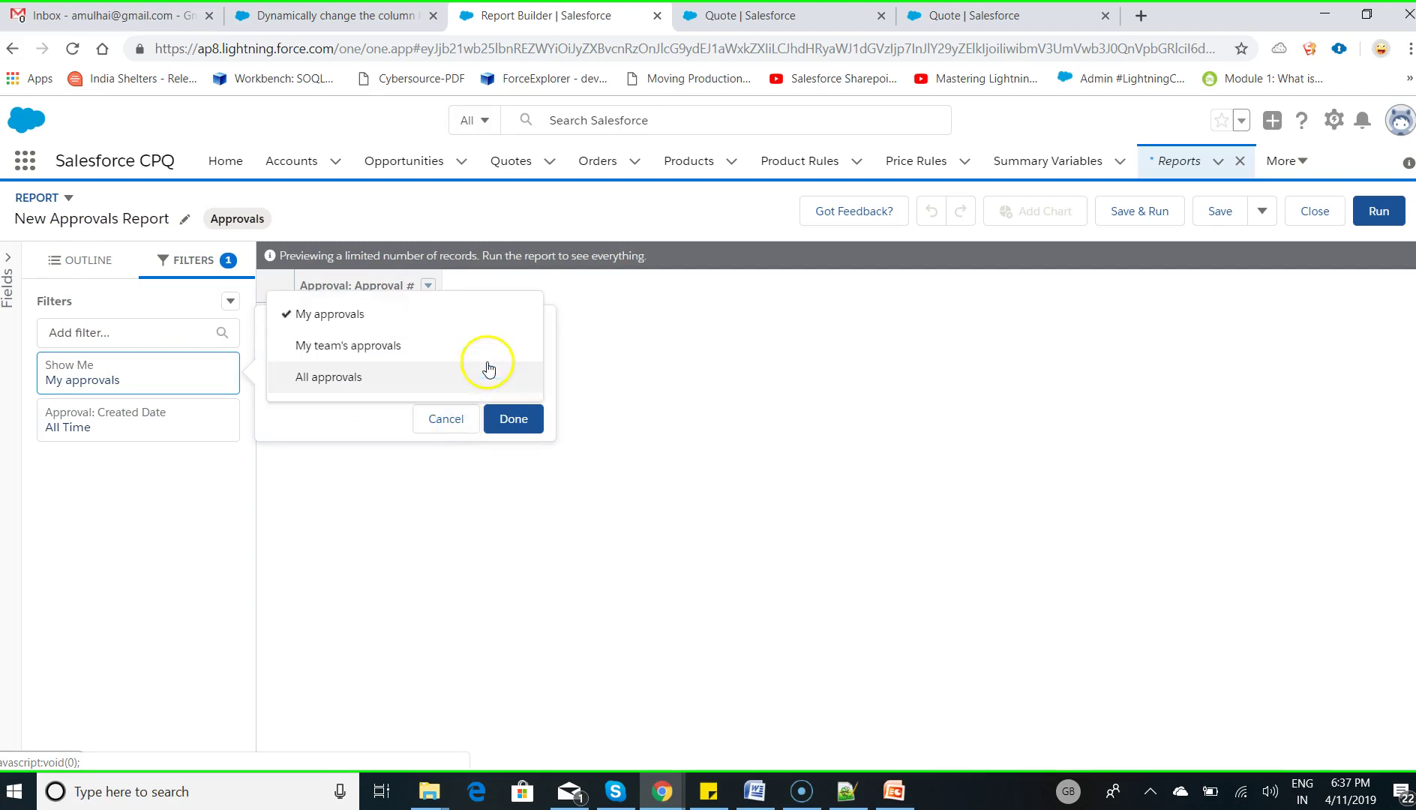
click(398, 378)
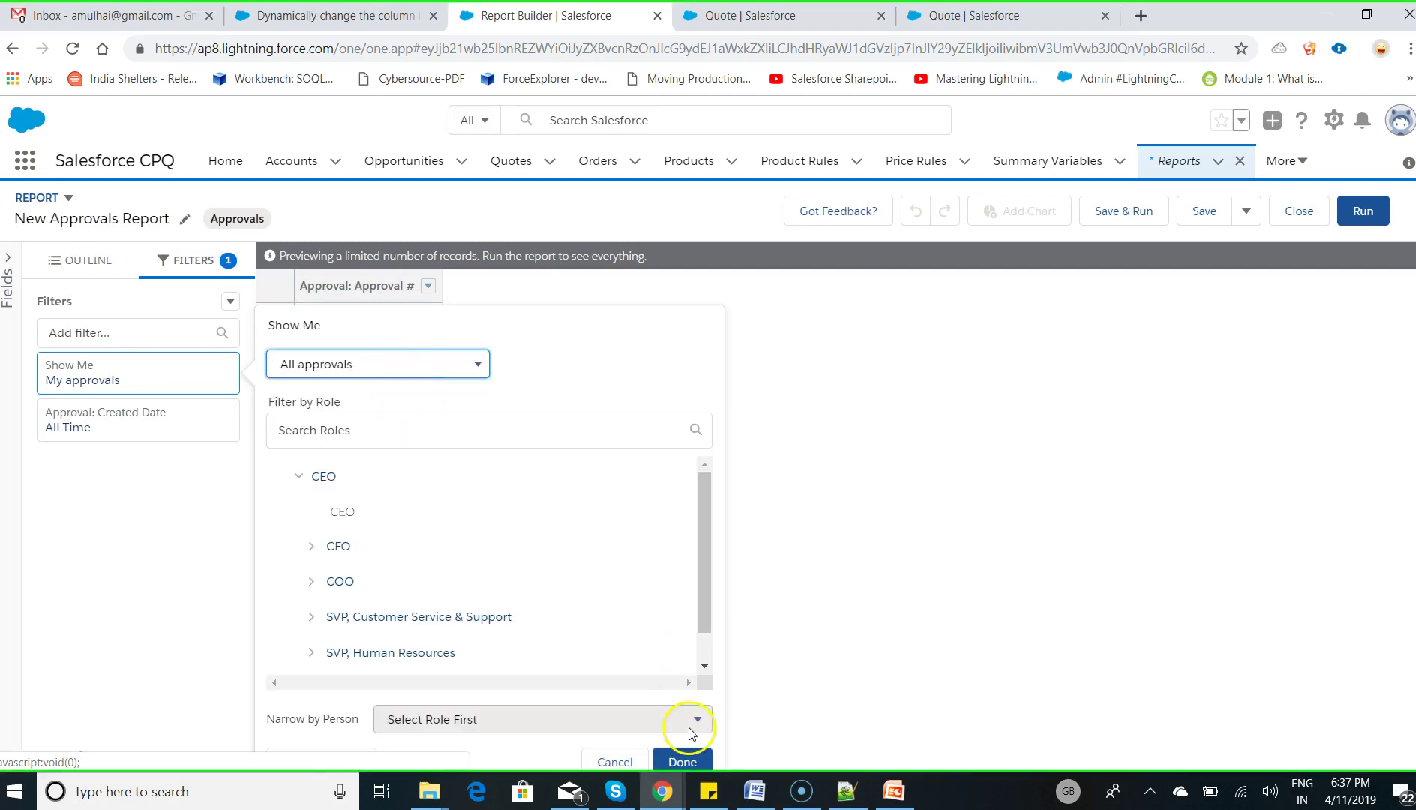
click(682, 761)
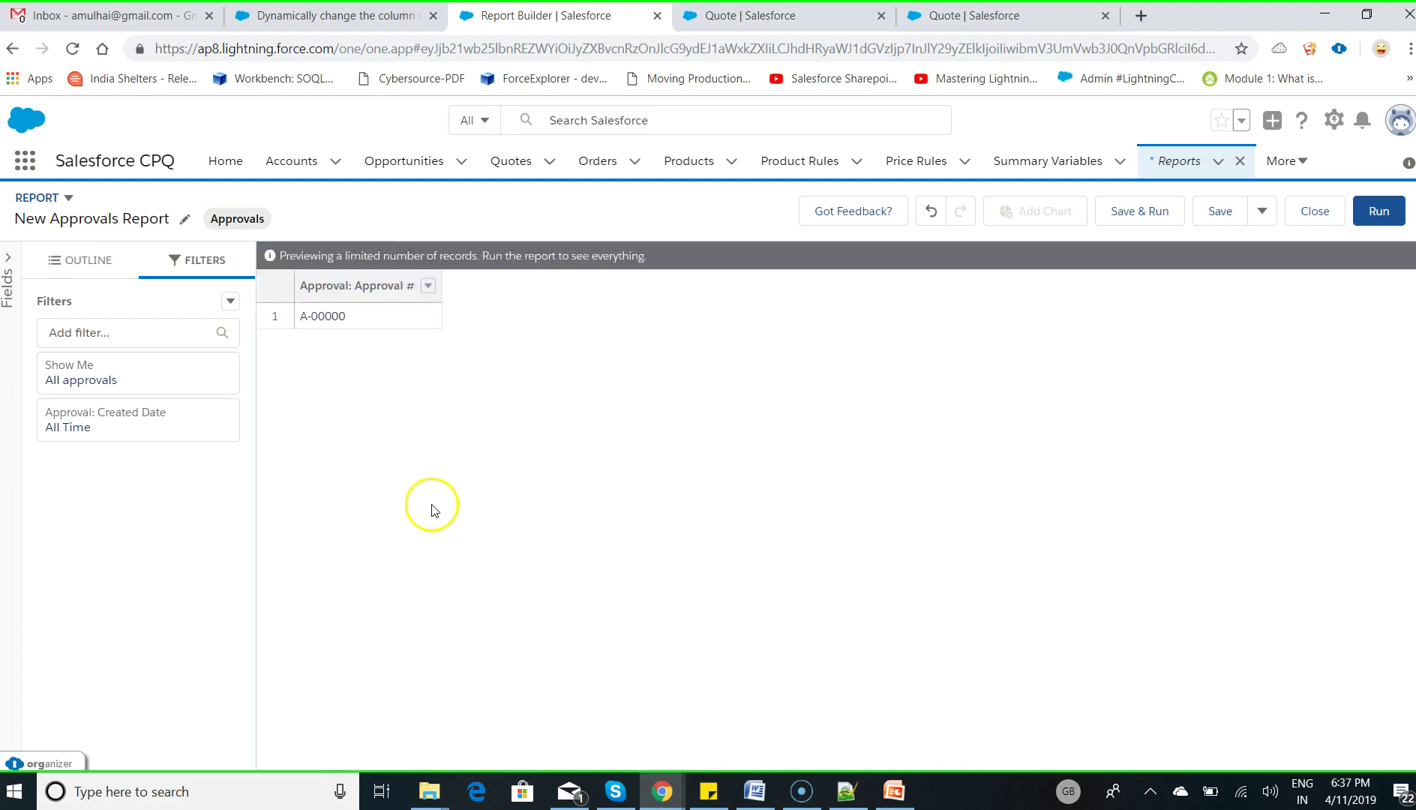
Add an 'Assigned To Me equals True' filter and expand the Fields pane
click(156, 333)
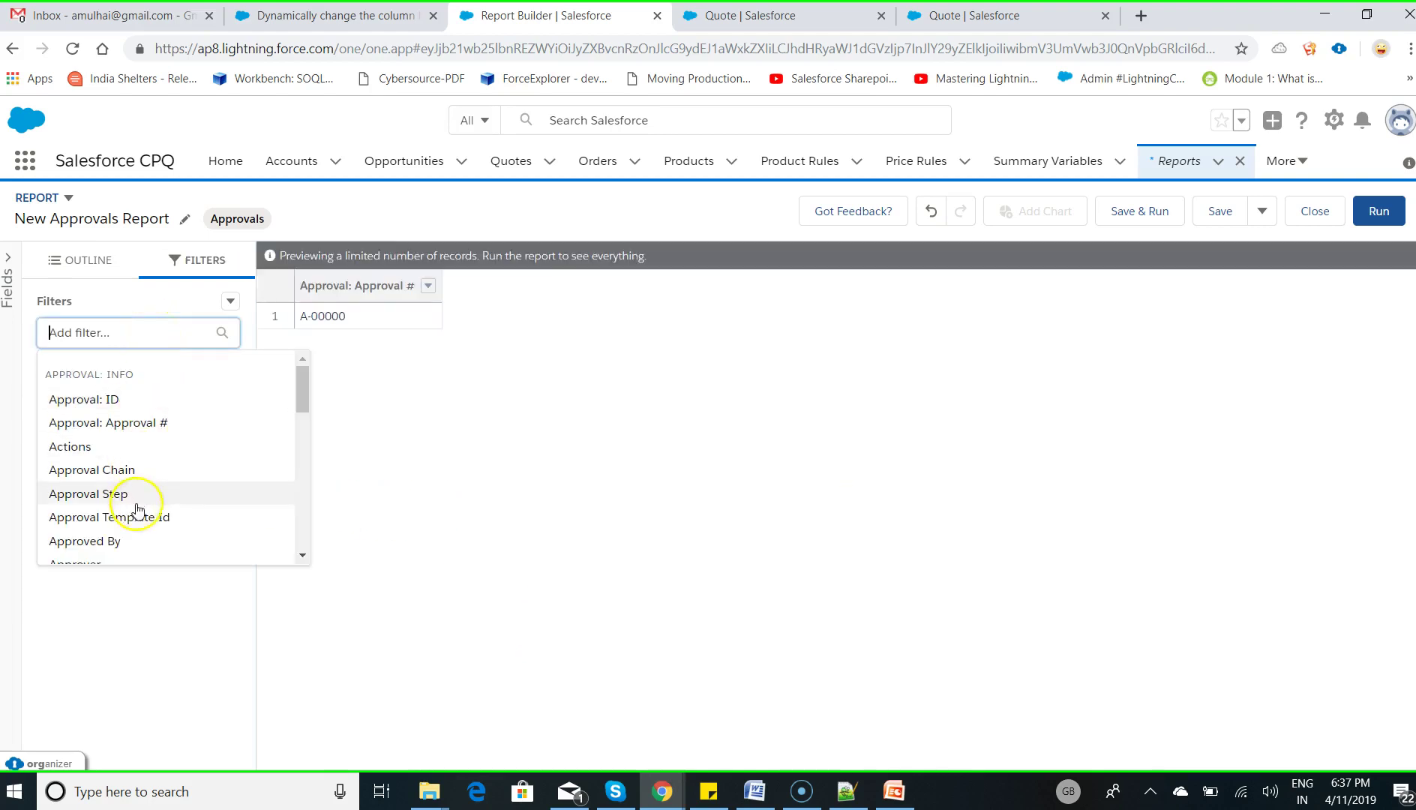
drag(298, 404, 303, 444)
click(165, 503)
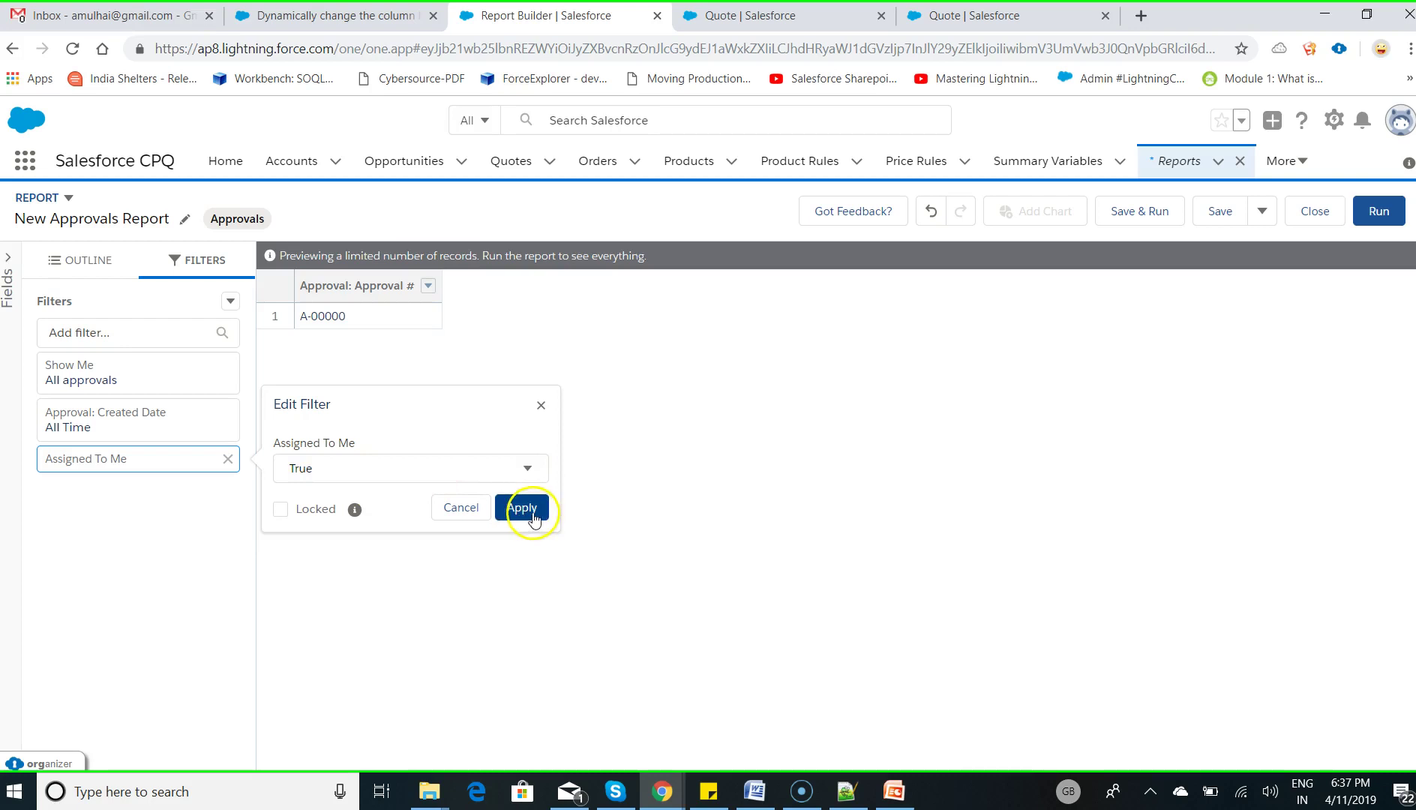
click(522, 508)
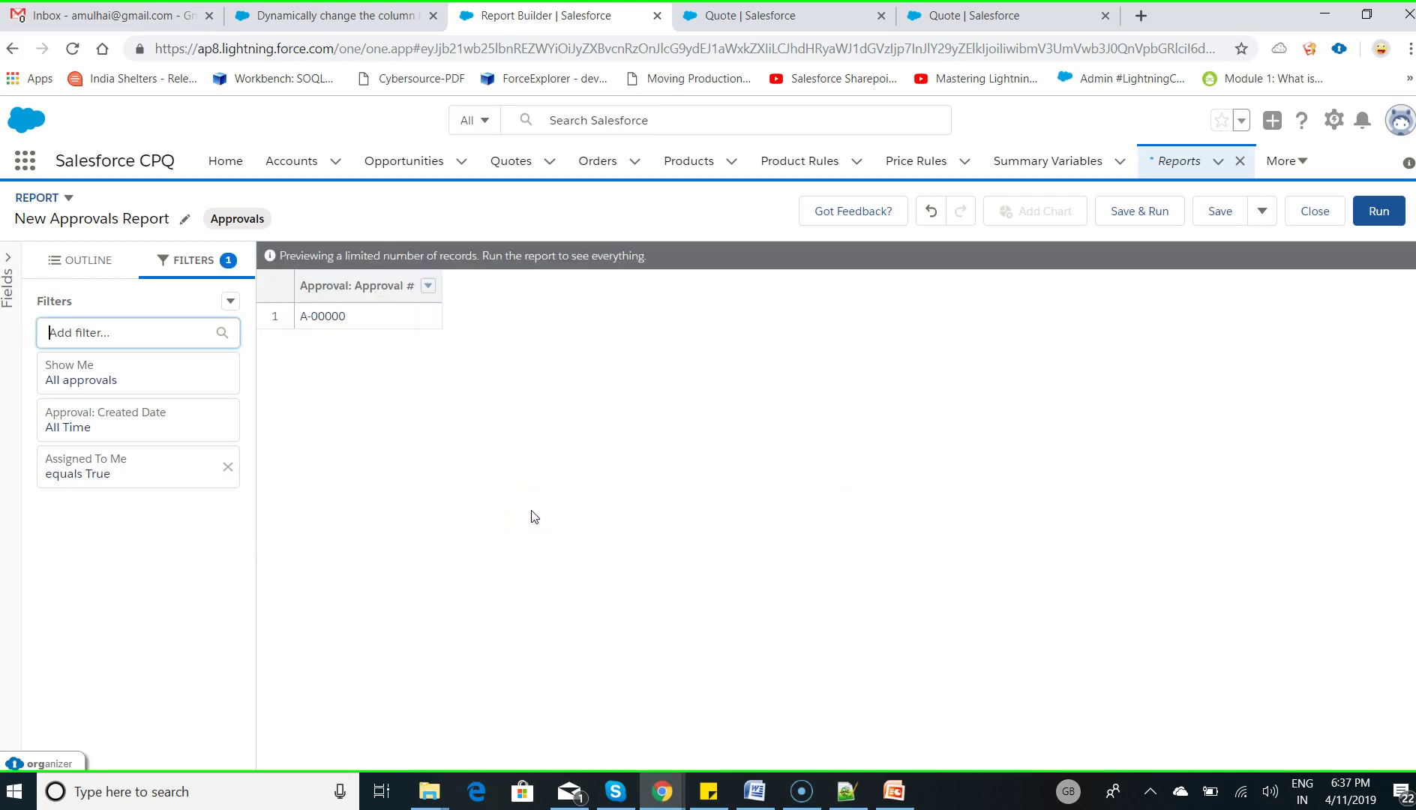
click(9, 289)
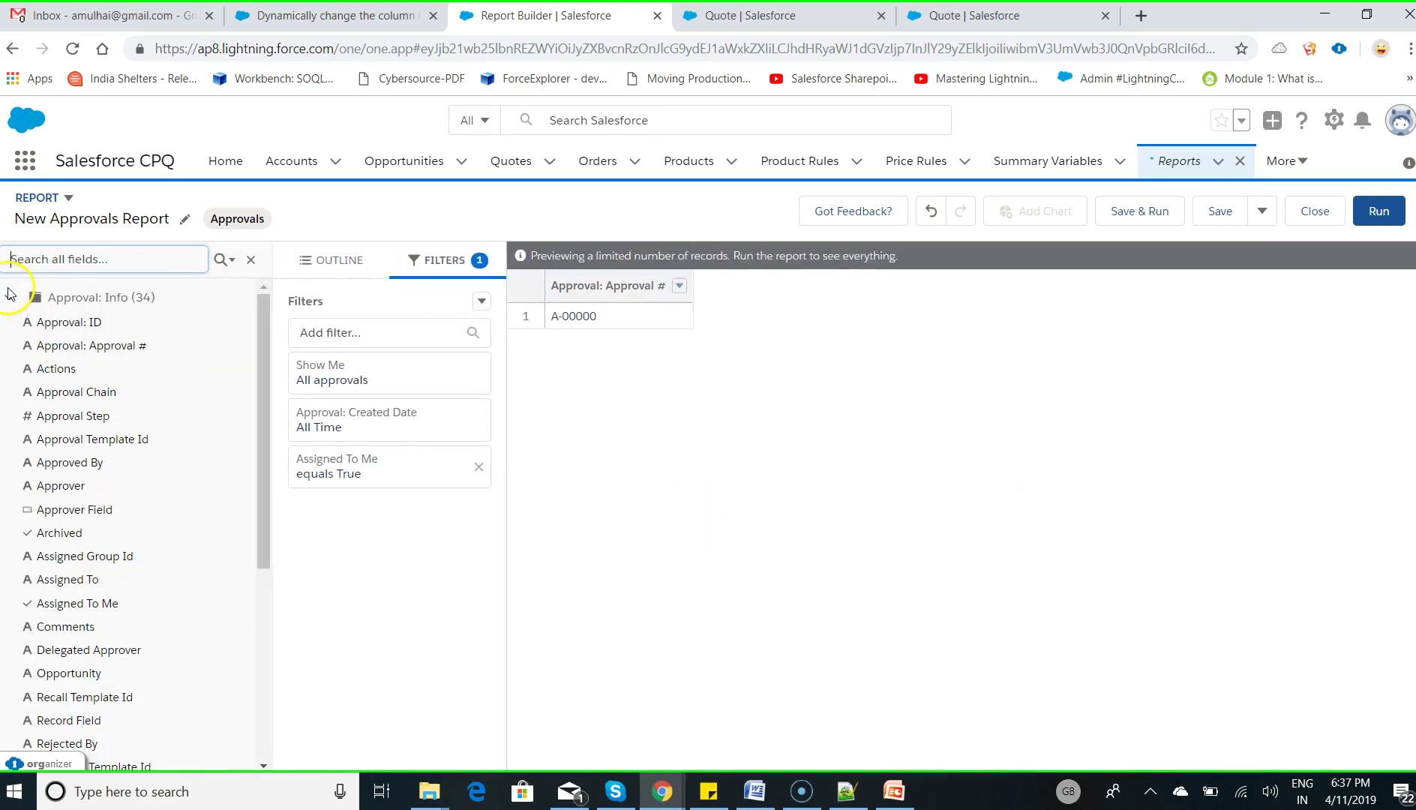
Add Actions (before Approval #), Approval Step, Approver, Assigned To Me, Comments and Record Field columns
click(69, 375)
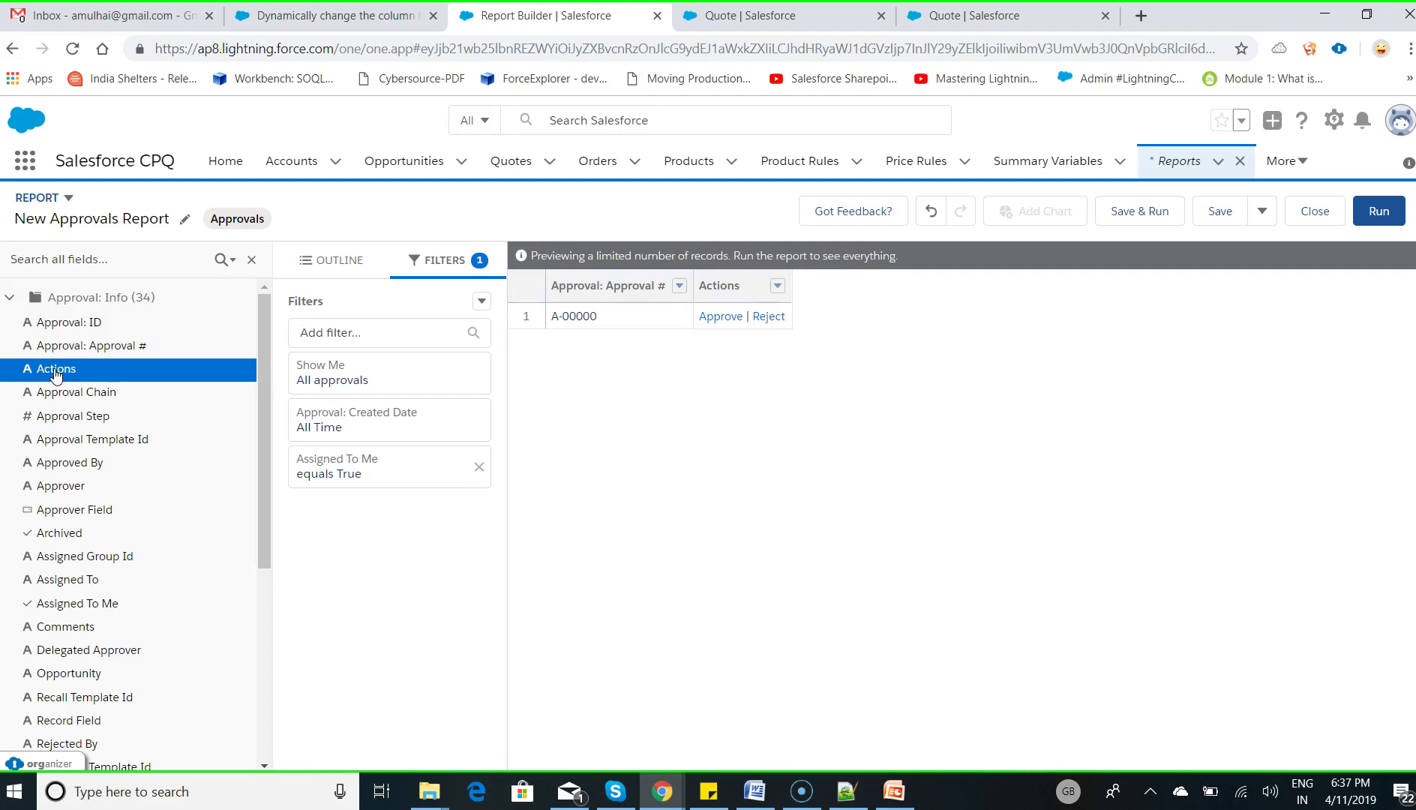
drag(719, 285, 599, 304)
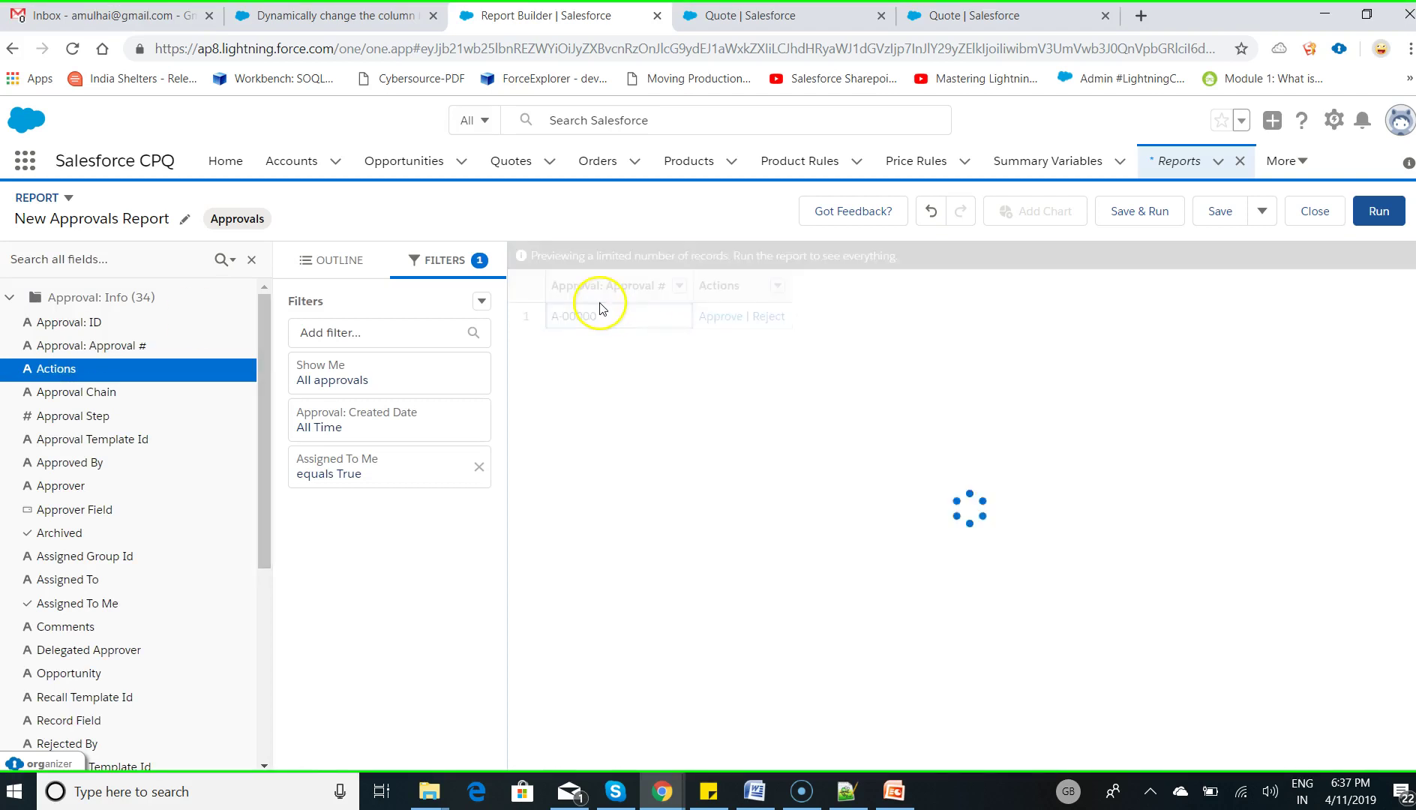
click(75, 417)
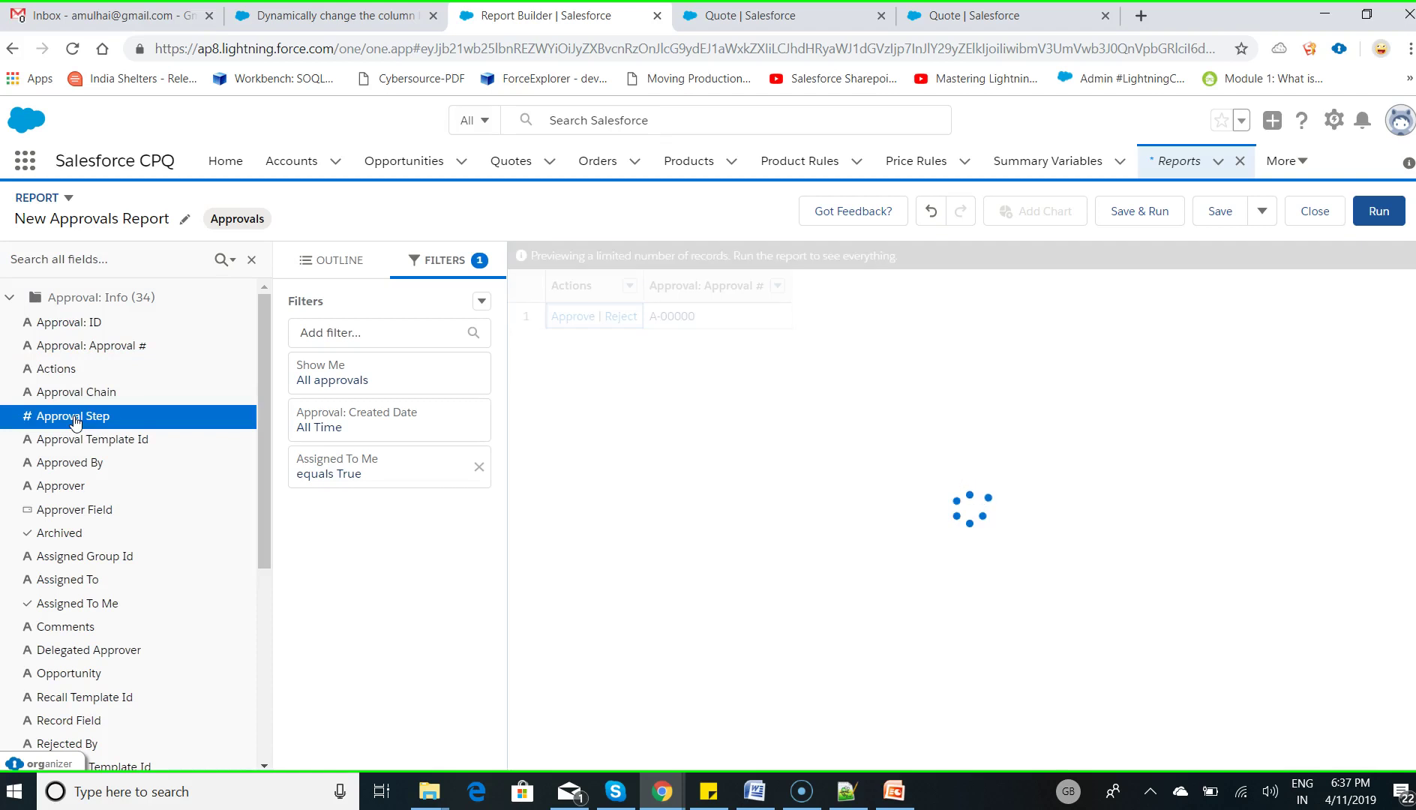
click(69, 489)
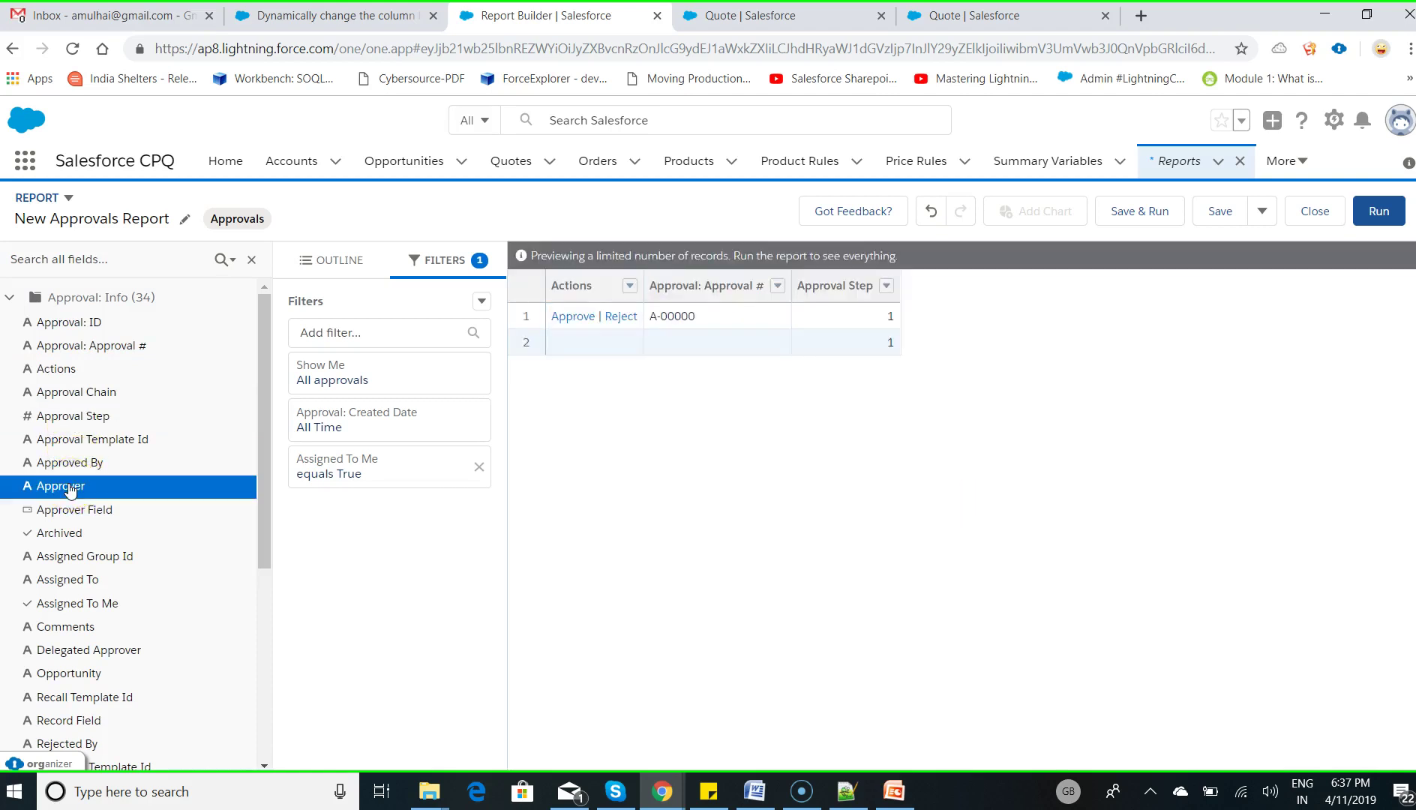
click(97, 609)
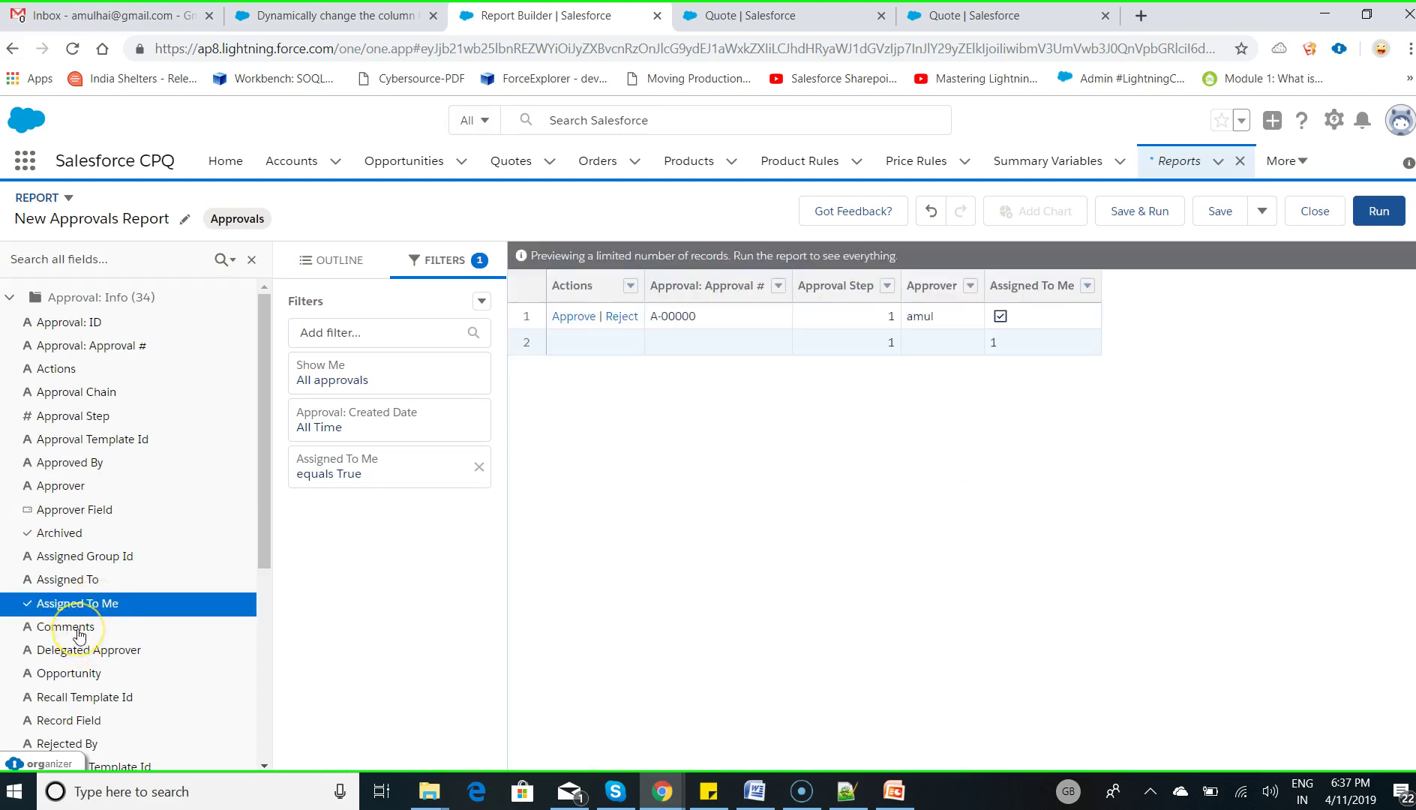
click(79, 634)
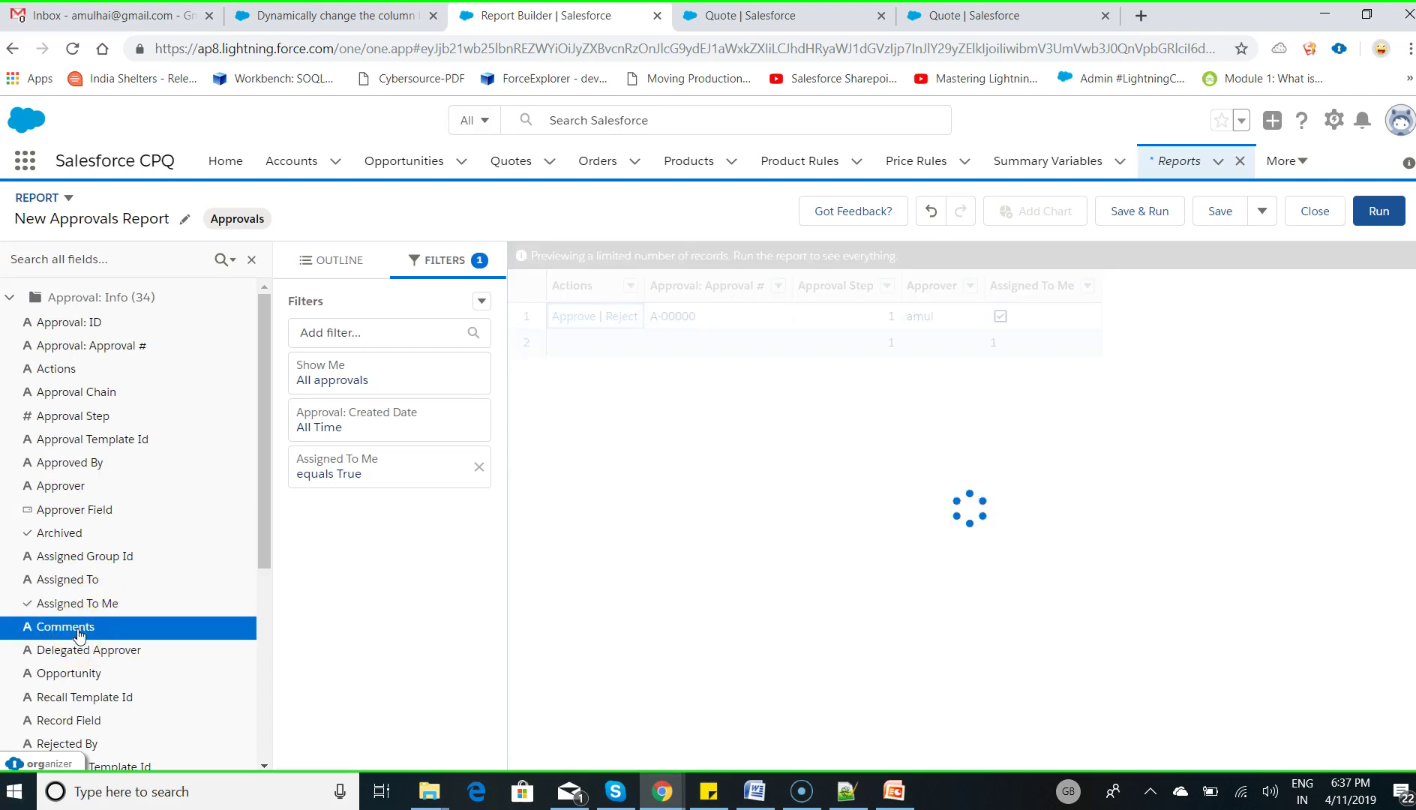
click(87, 724)
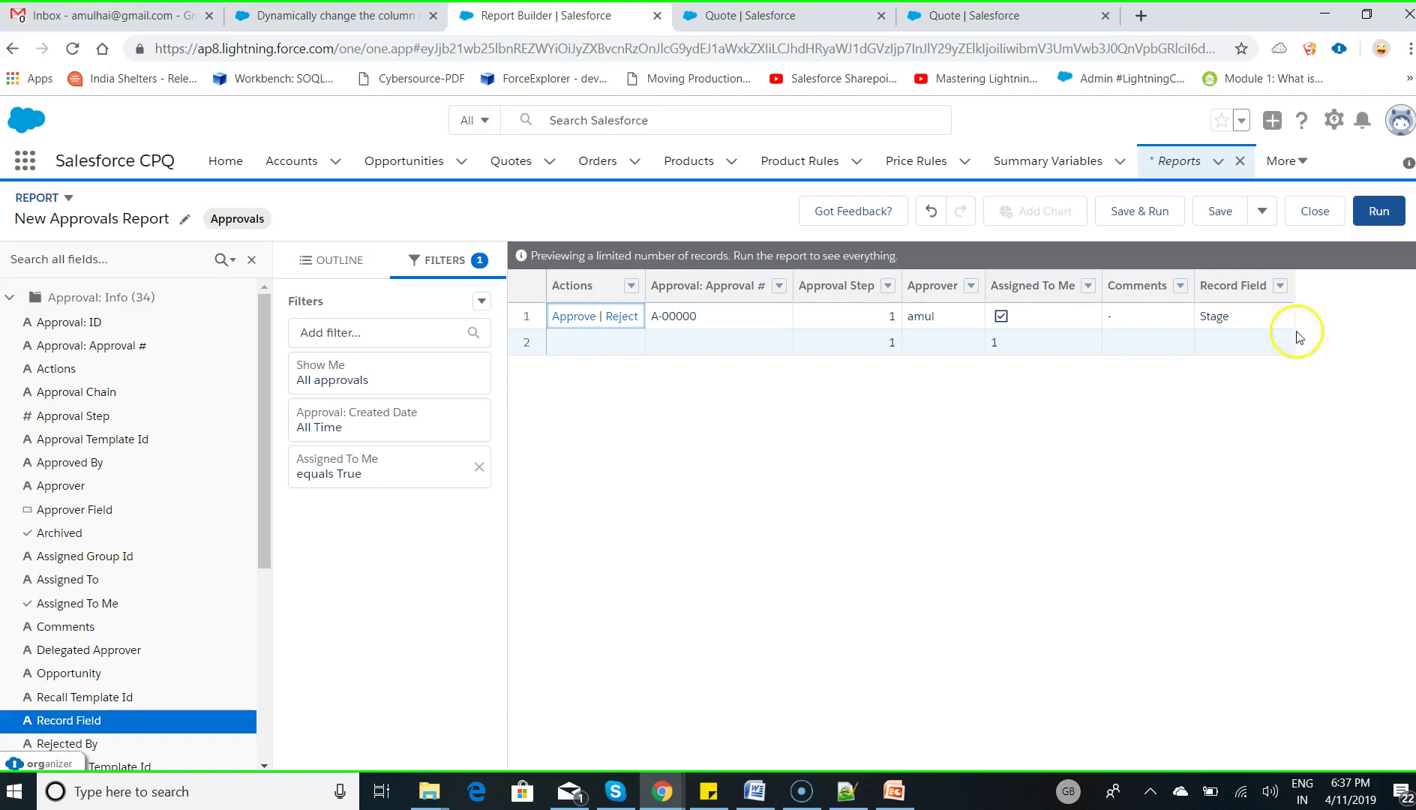
Name the report 'Advance Approval Report' and let its unique name fill in
click(1262, 218)
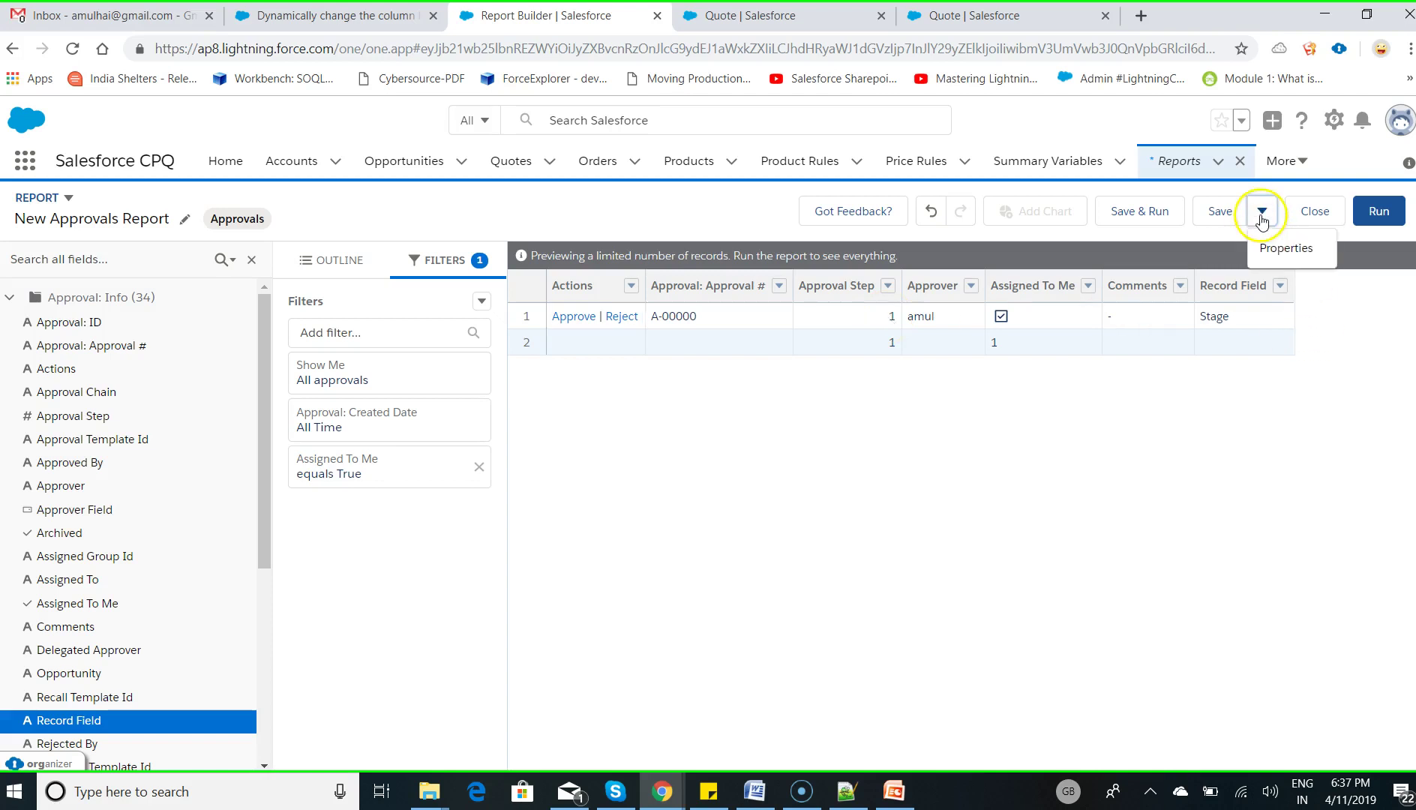
click(1221, 212)
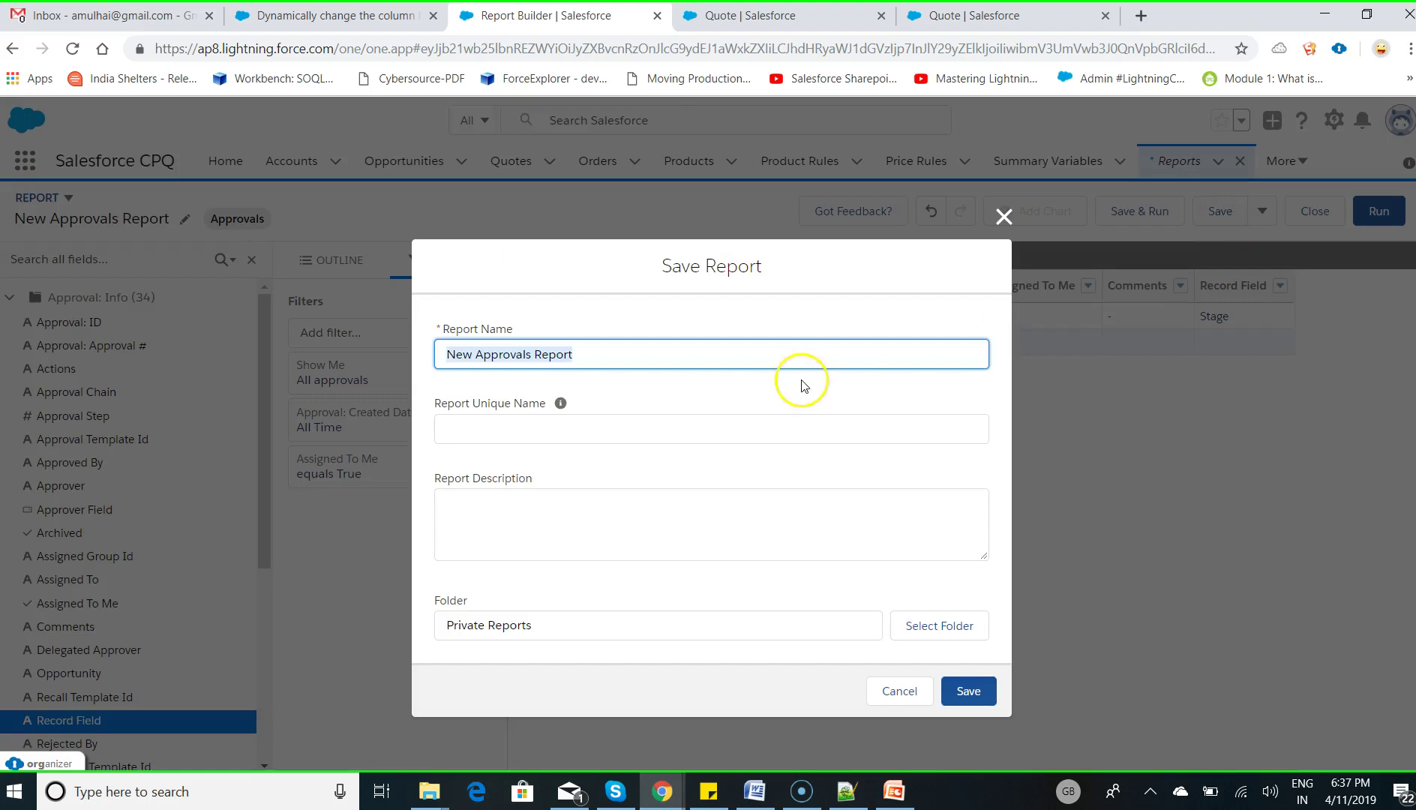
text(Appro)
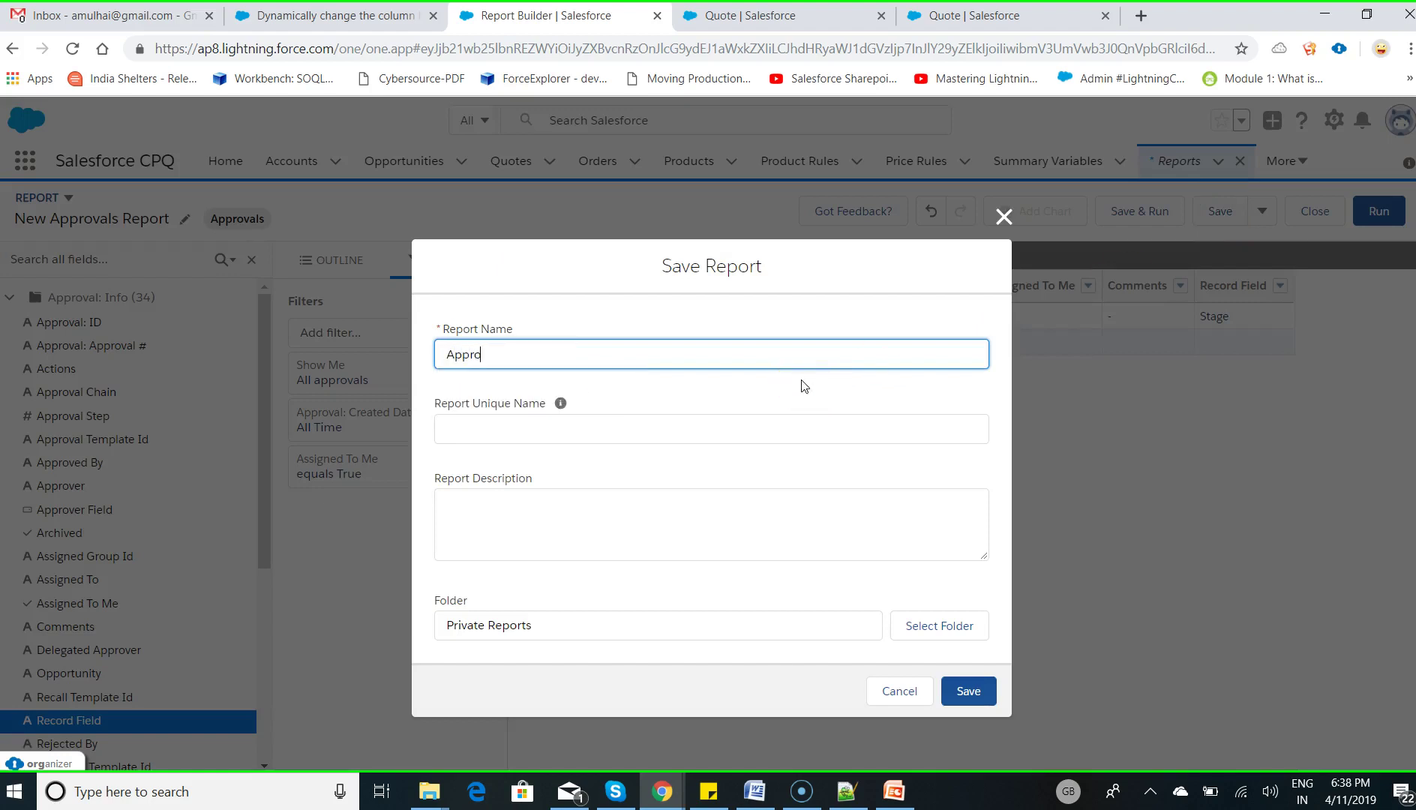
key(BackSpace)
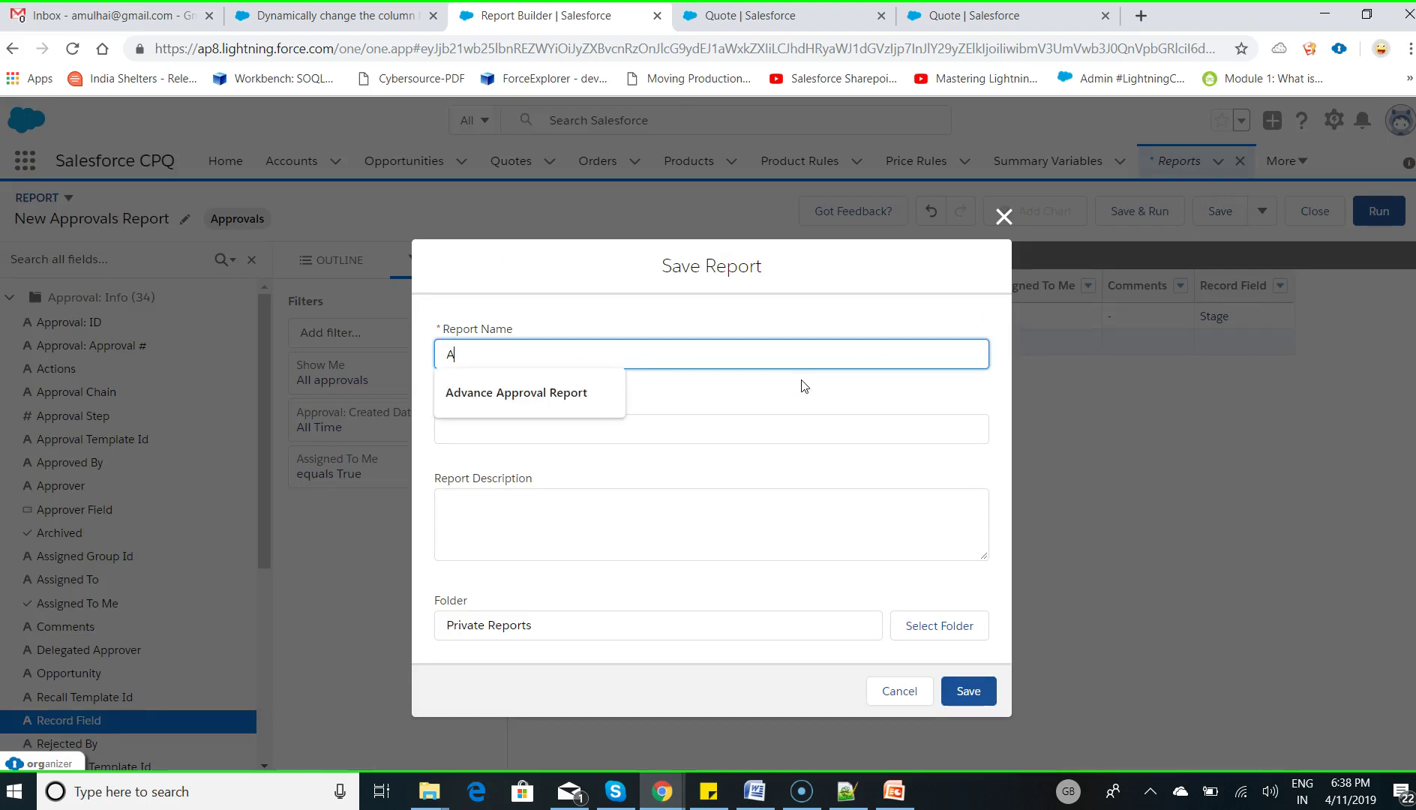
key(Down)
key(Return)
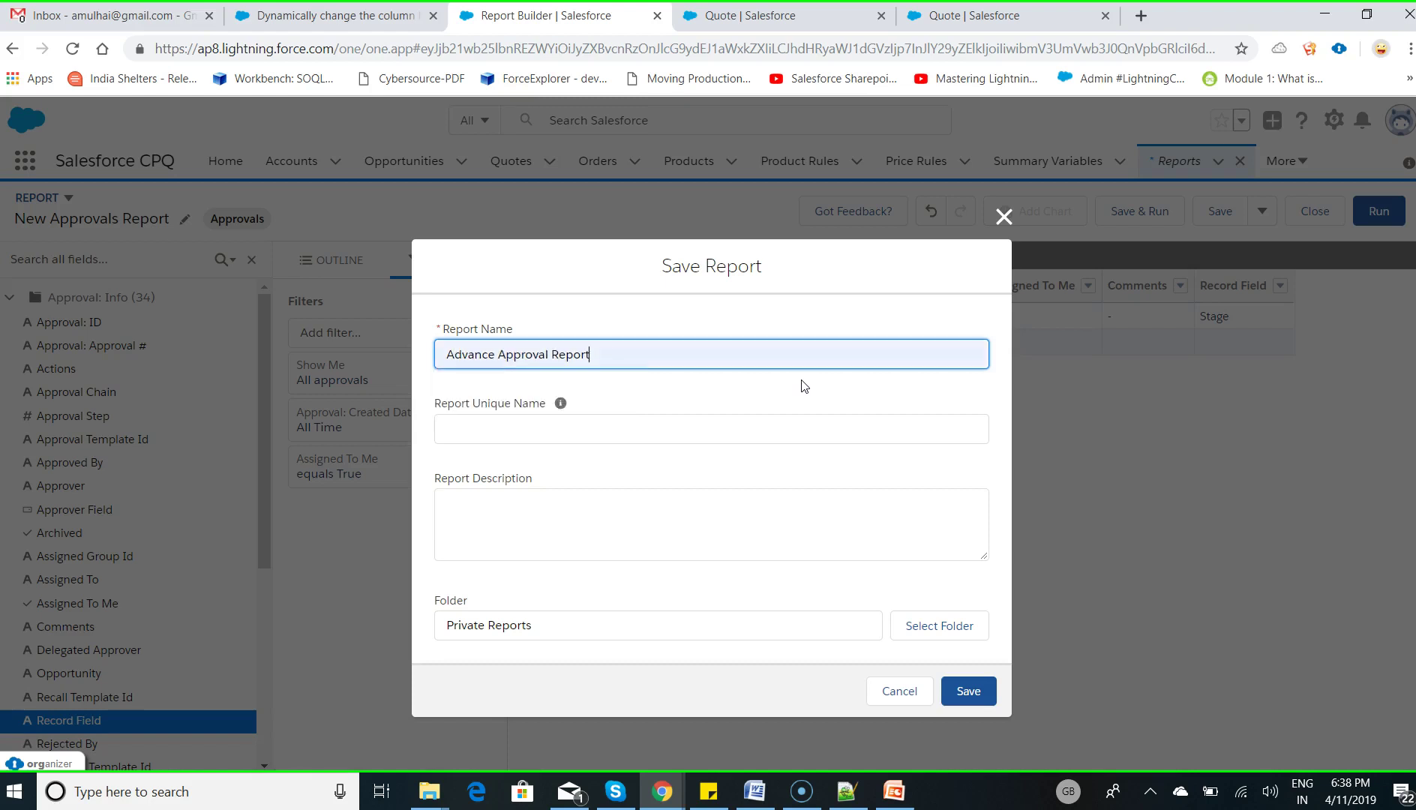
key(Tab)
click(775, 428)
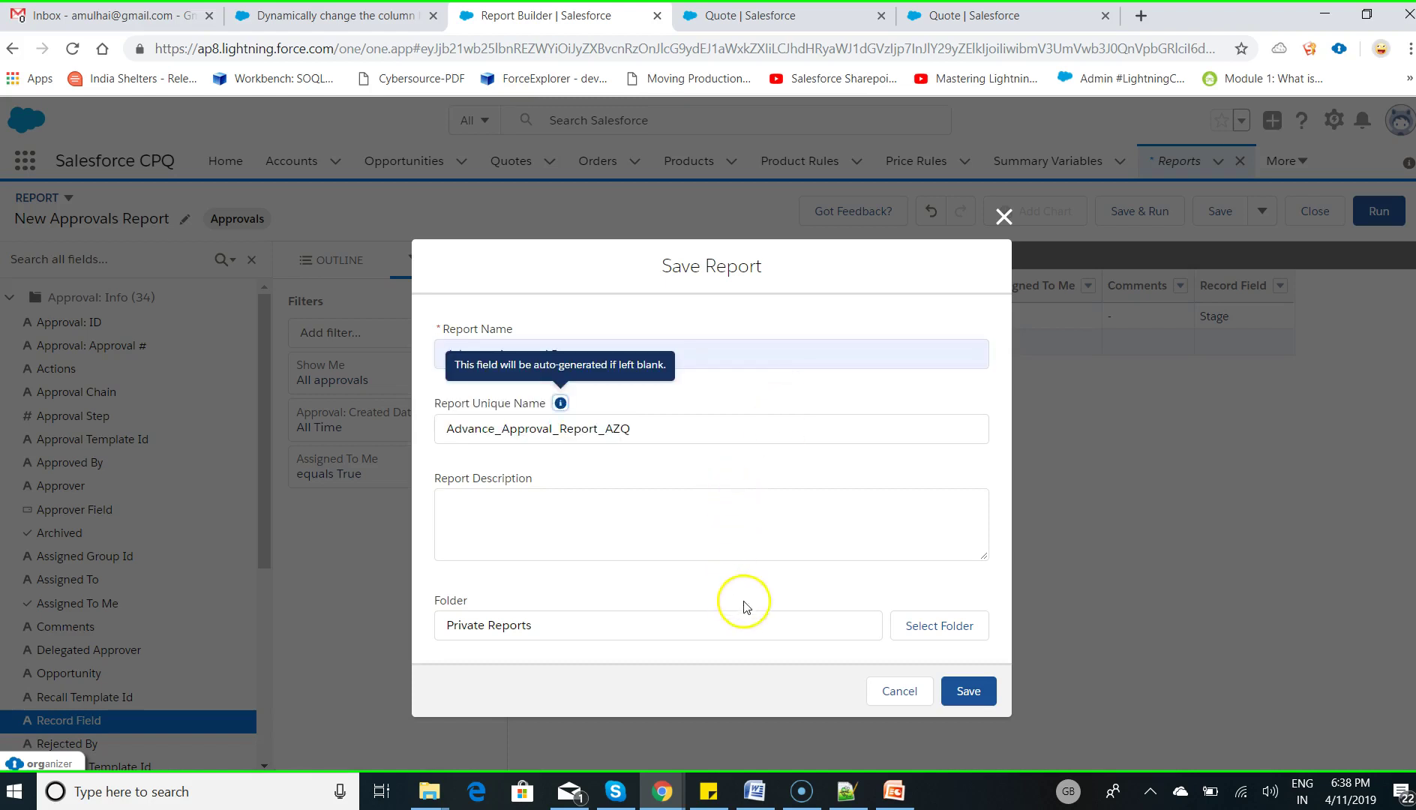
Choose the Public Reports folder and save the report
click(914, 625)
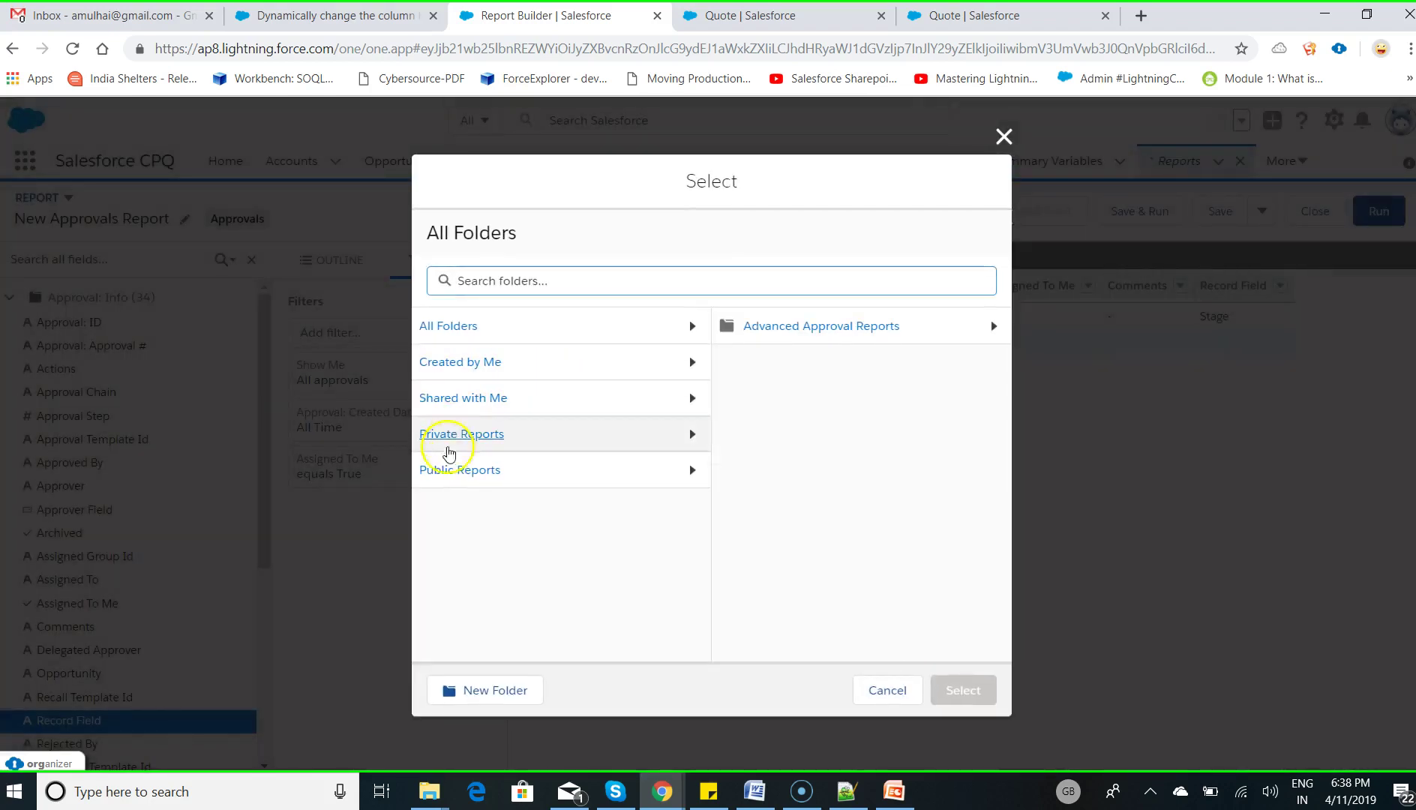
click(450, 470)
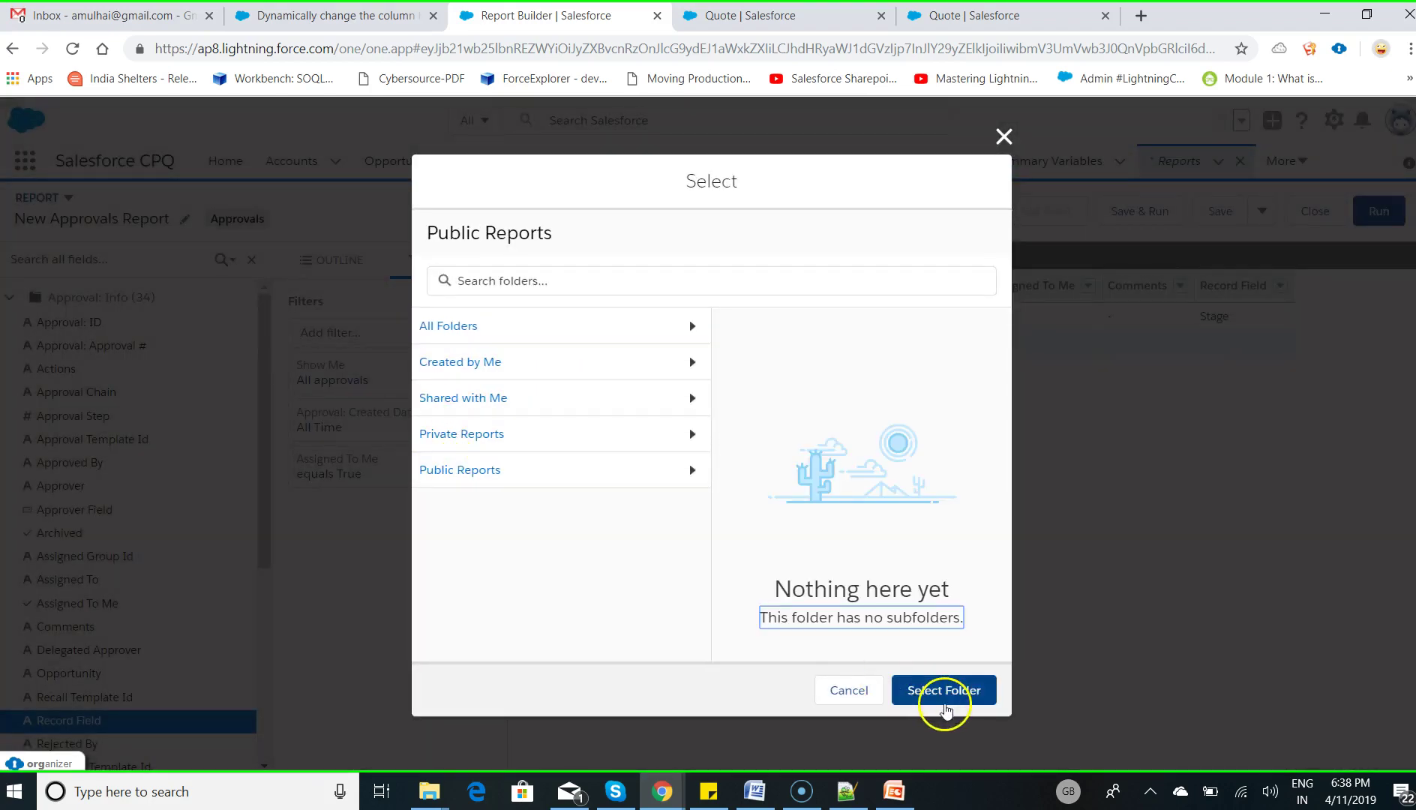
click(942, 694)
click(969, 694)
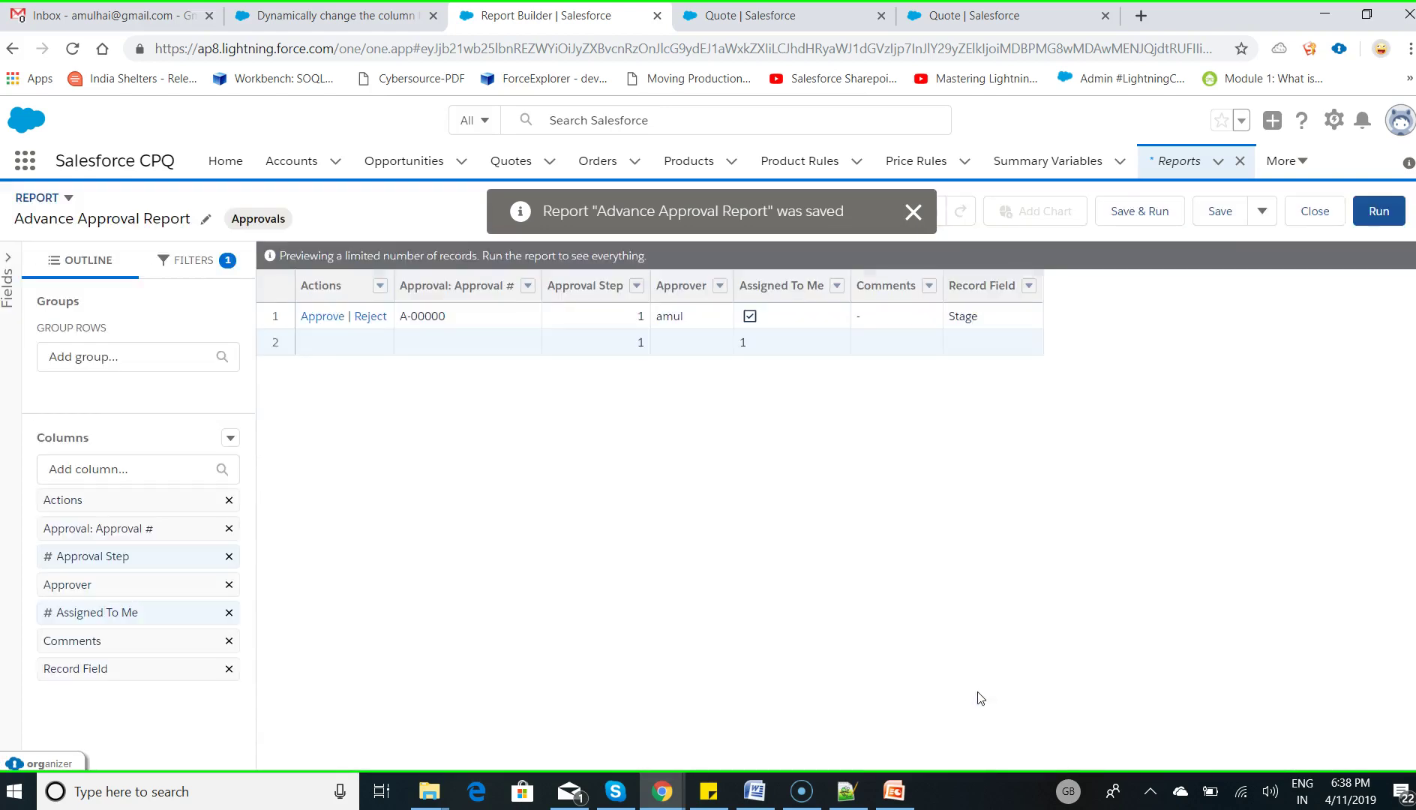
Save and run the Advance Approval Report to show its record totals
click(1137, 225)
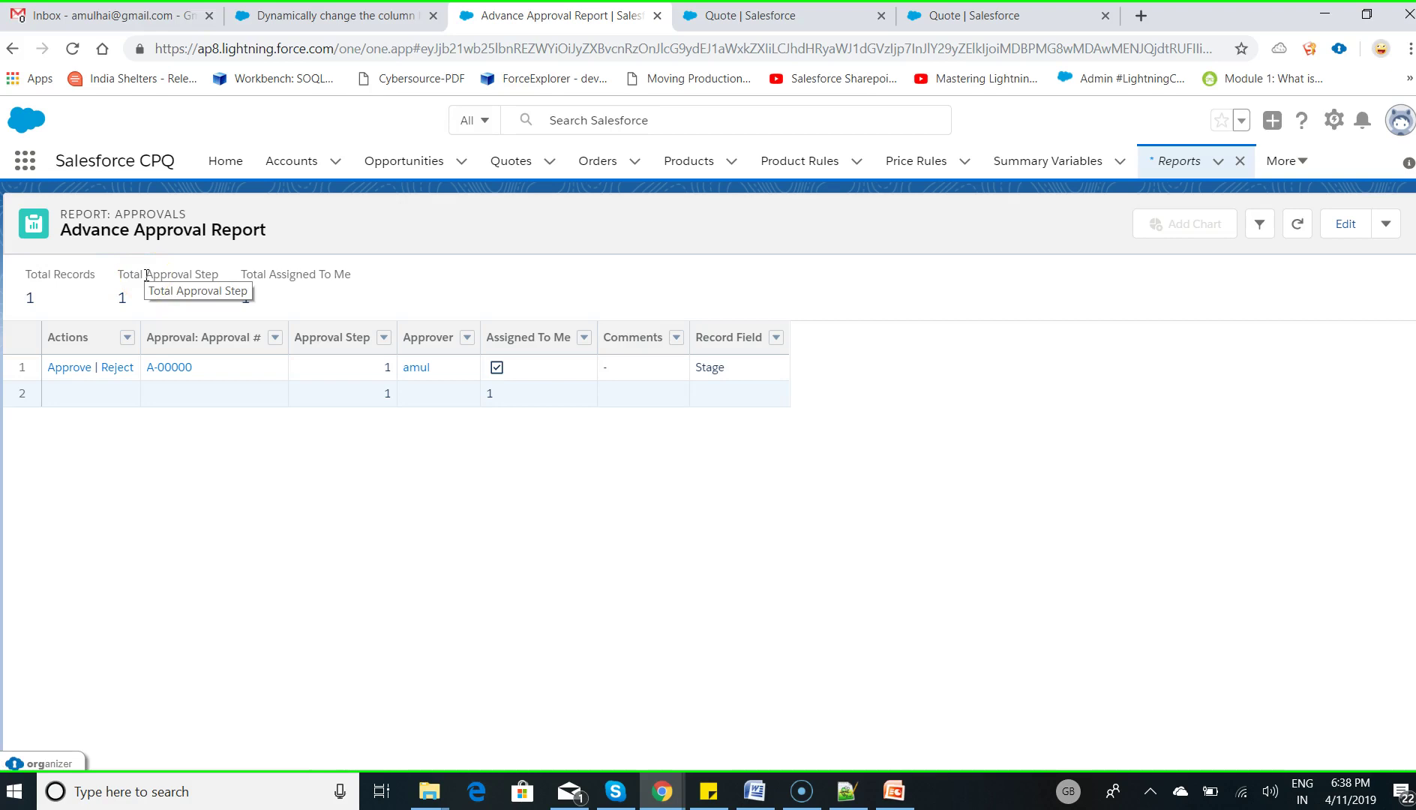
Go to the Dashboards page through the App Launcher search 'da'
click(27, 164)
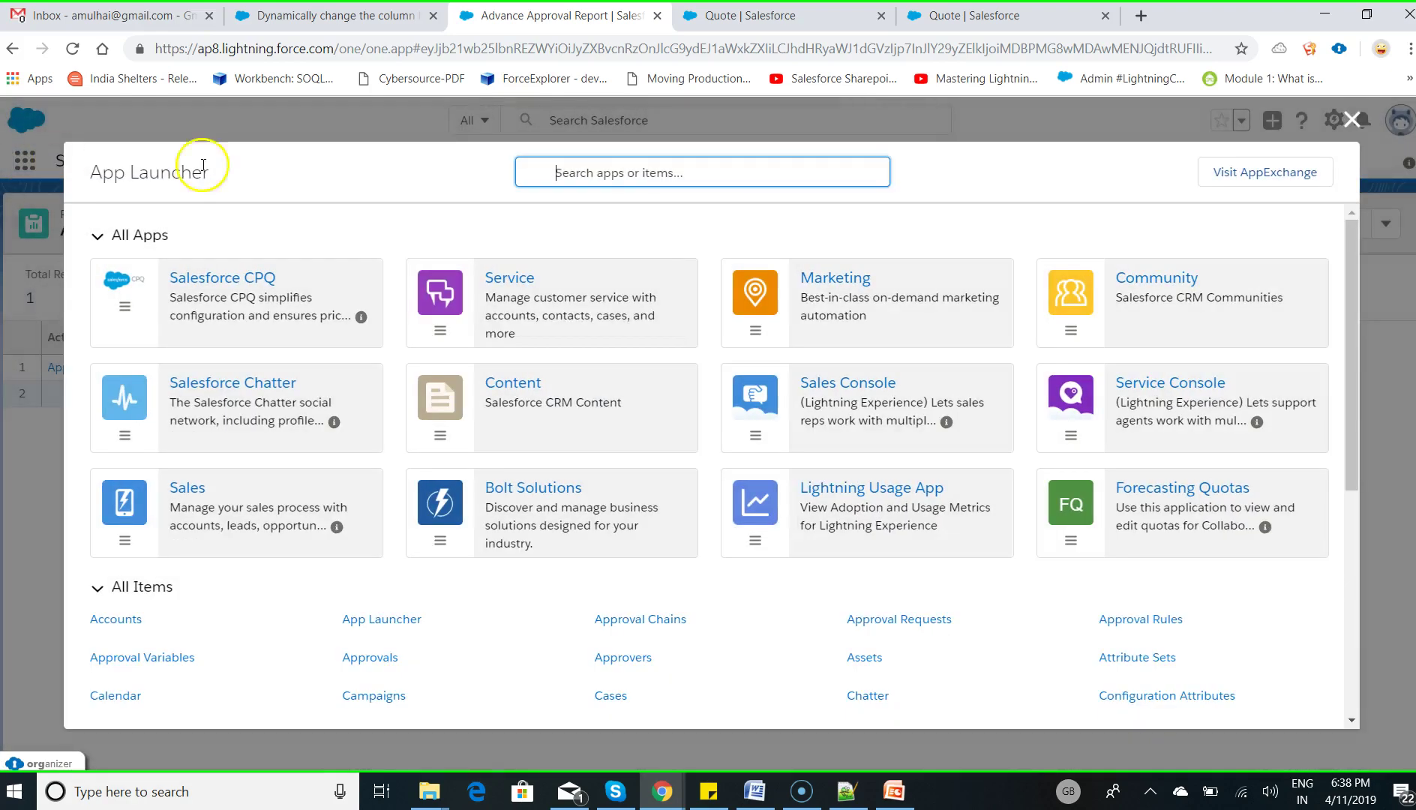
text(dash)
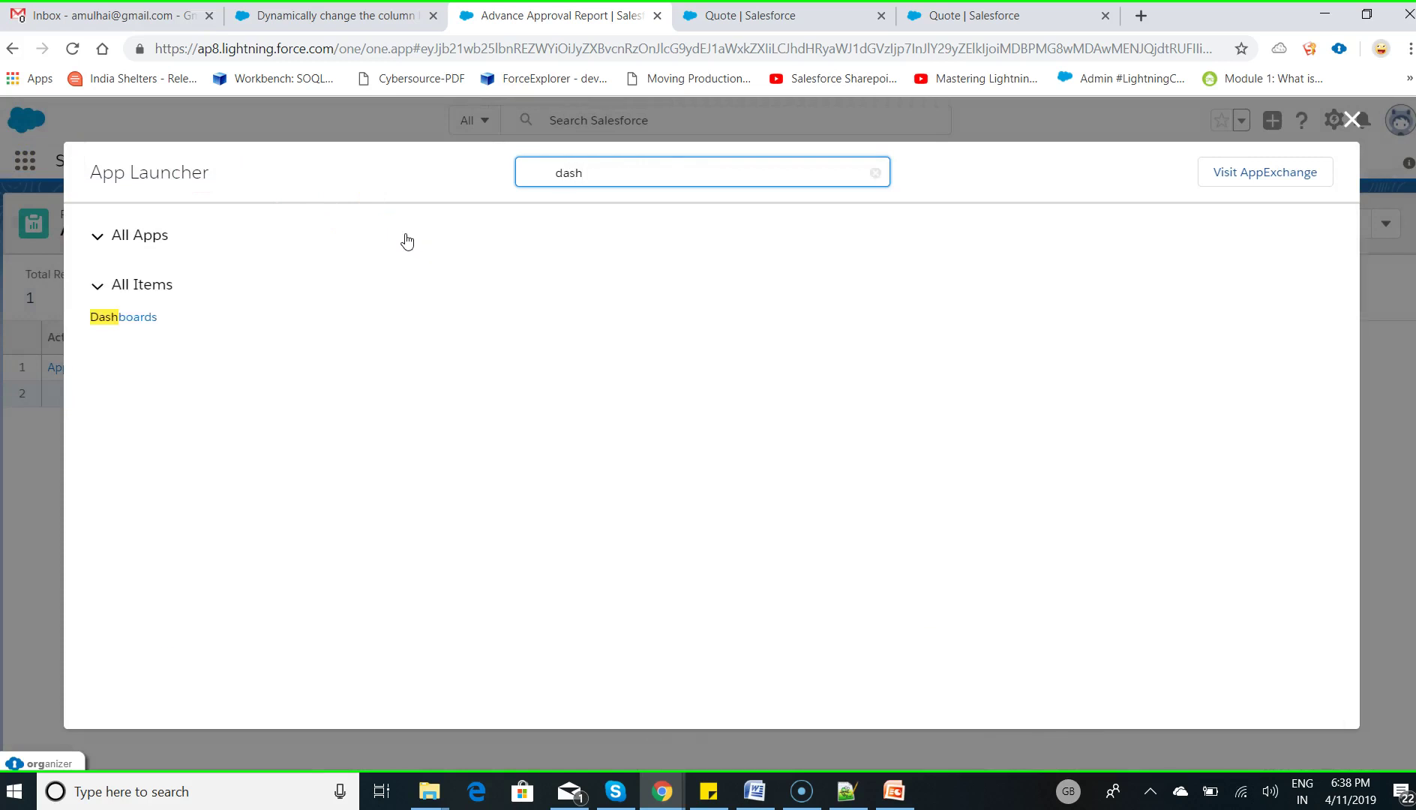
click(131, 317)
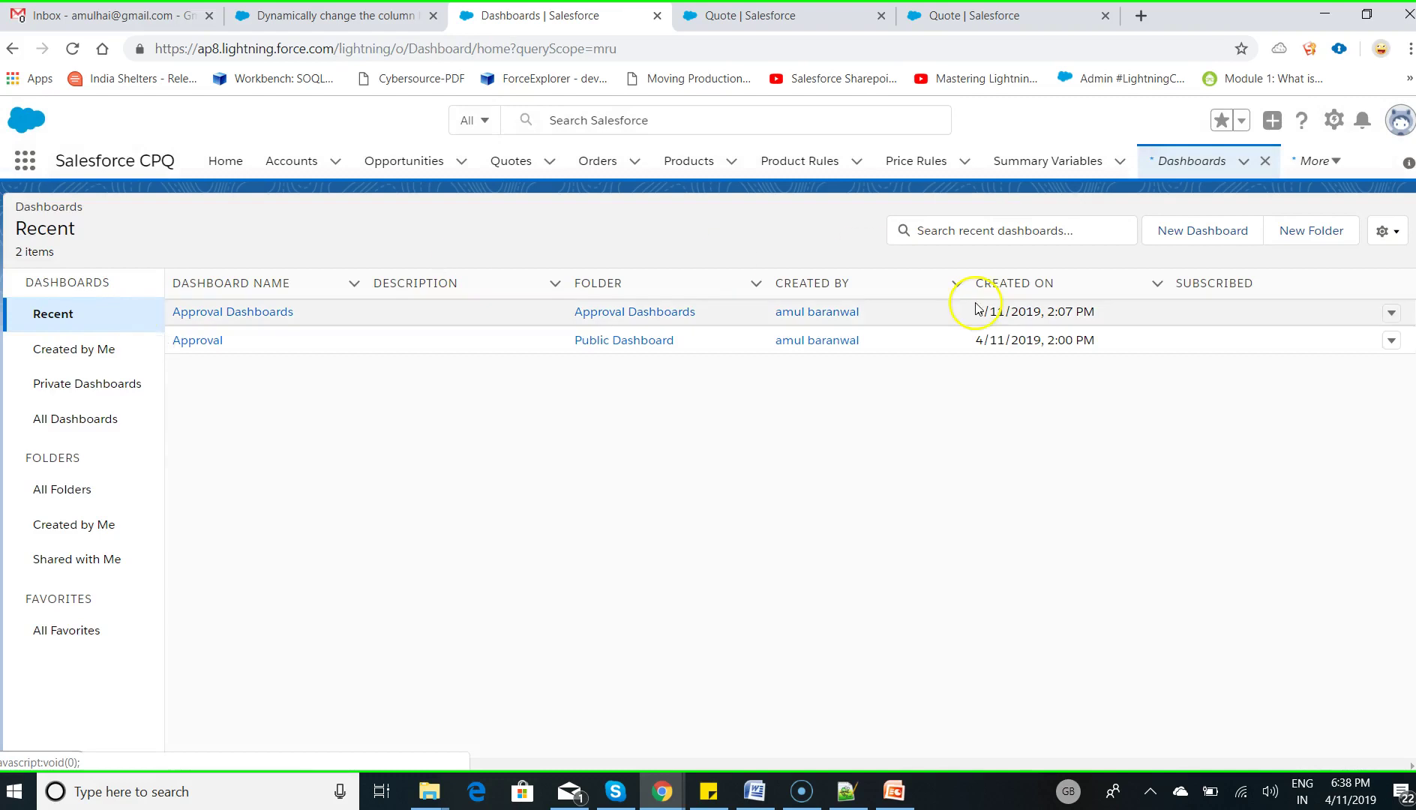
Create a new dashboard folder labelled 'Advance Approval'
click(1312, 234)
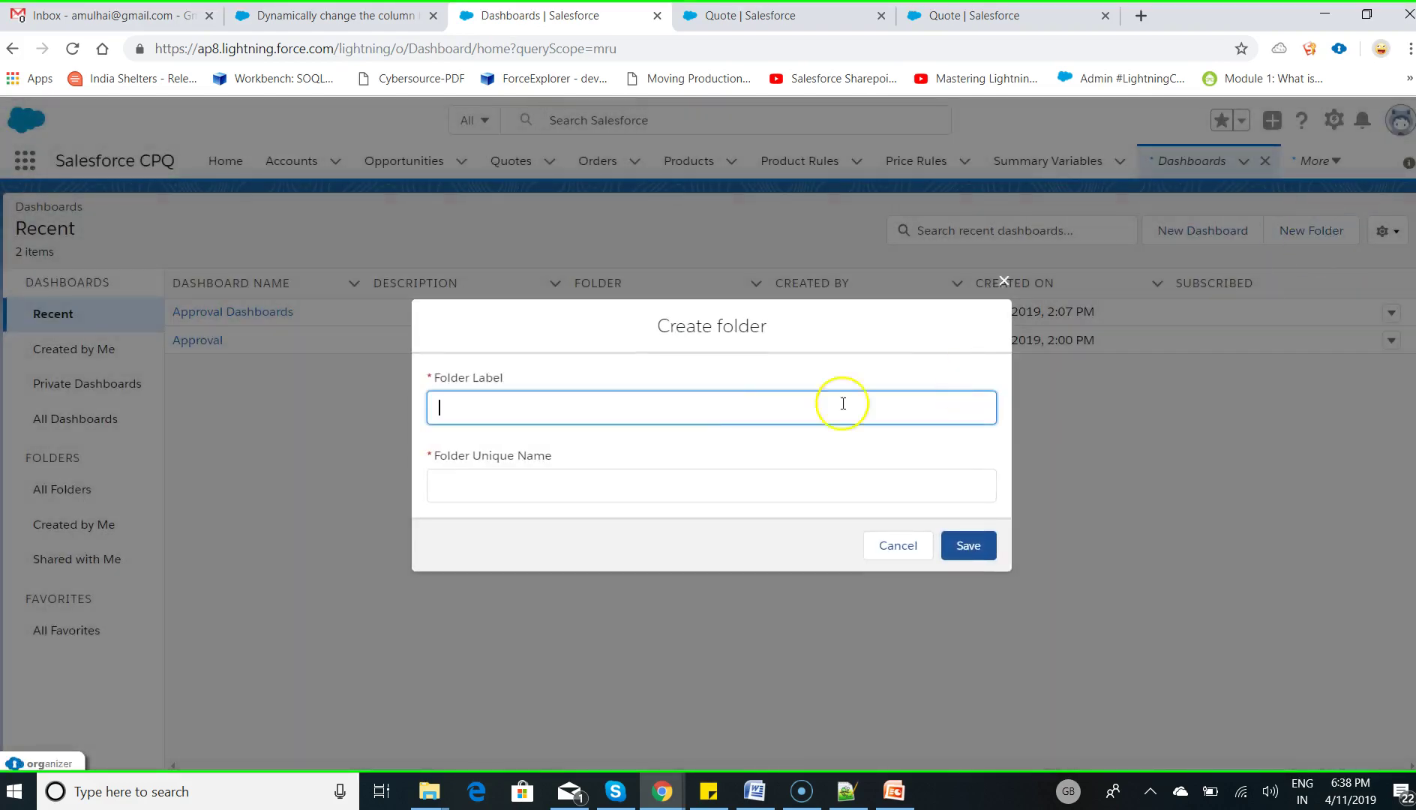
text(Advance Approval)
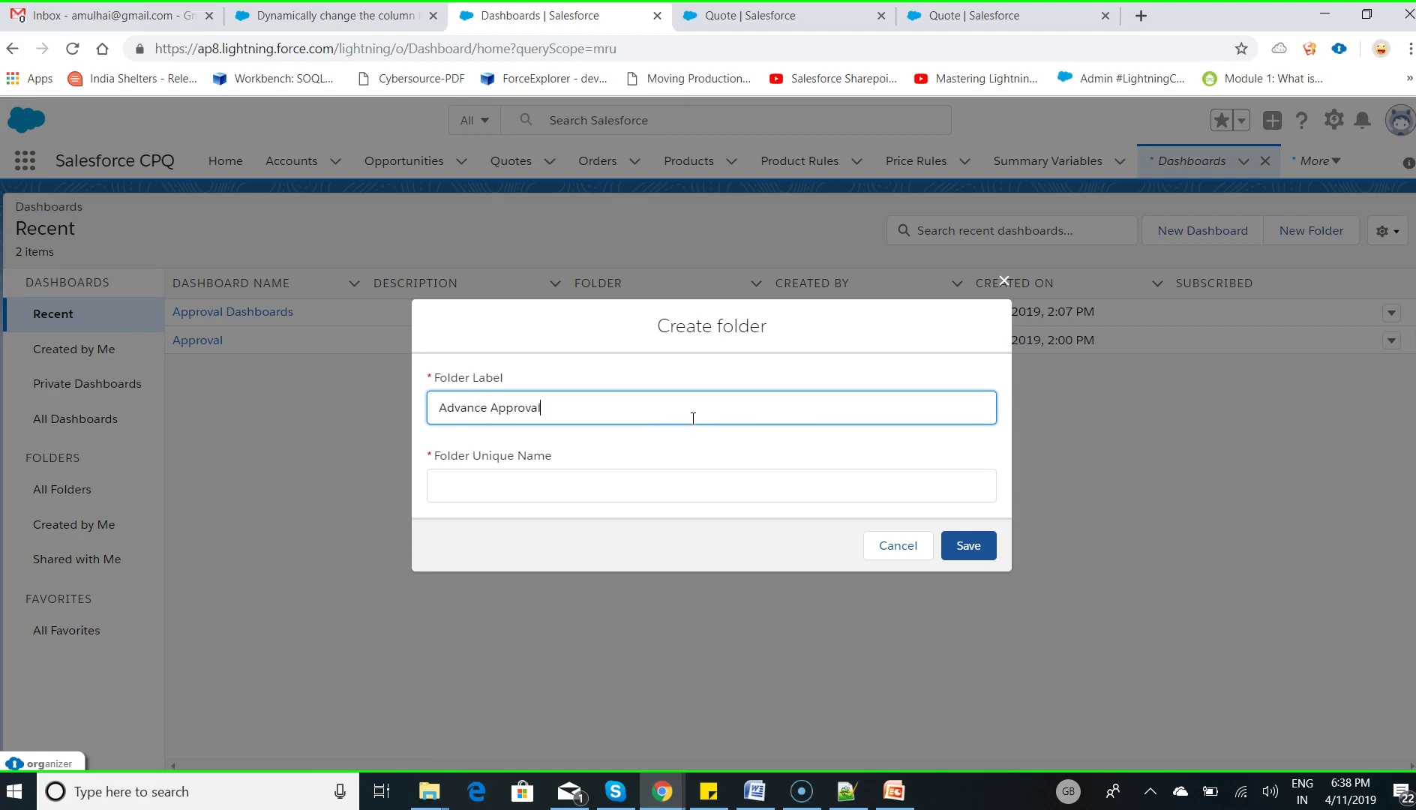
key(Tab)
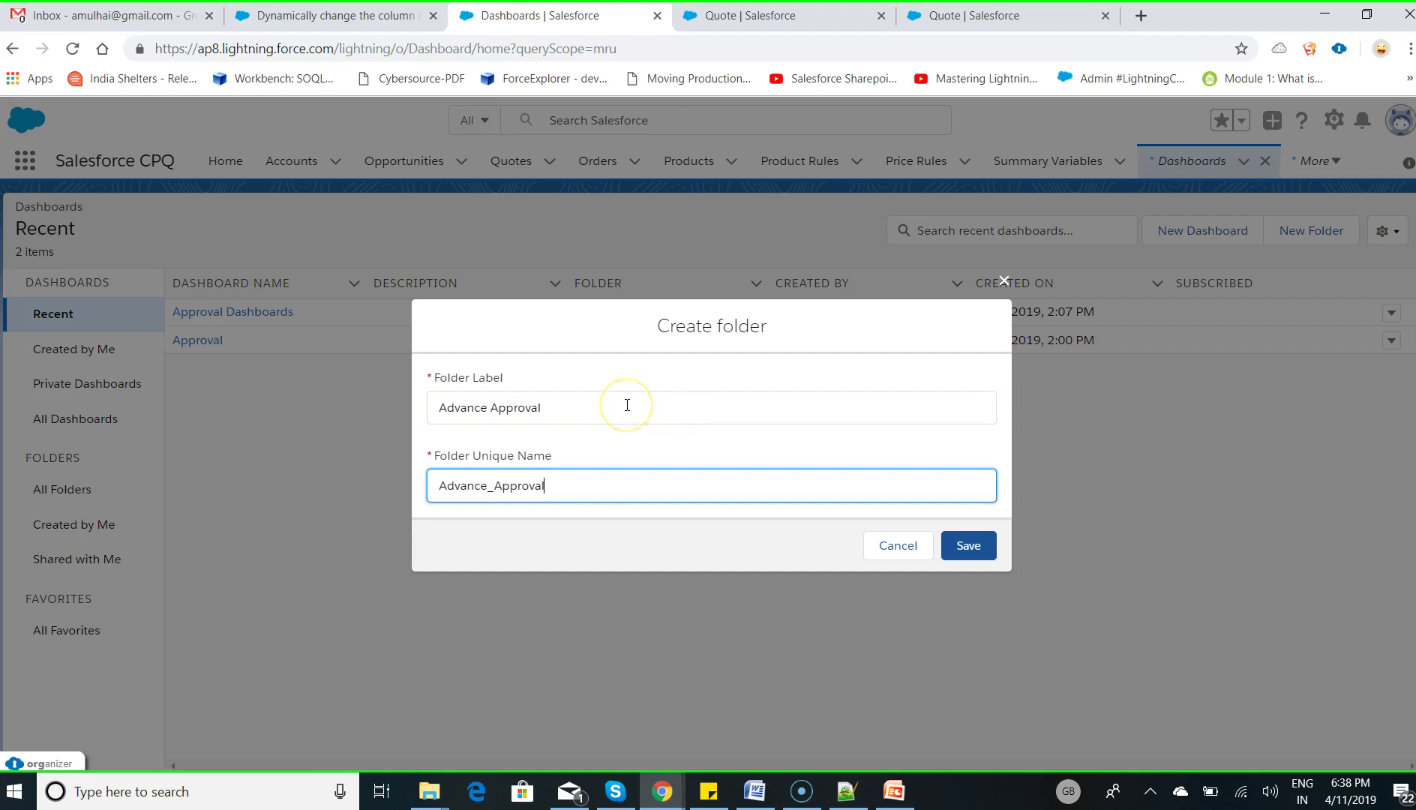
click(969, 547)
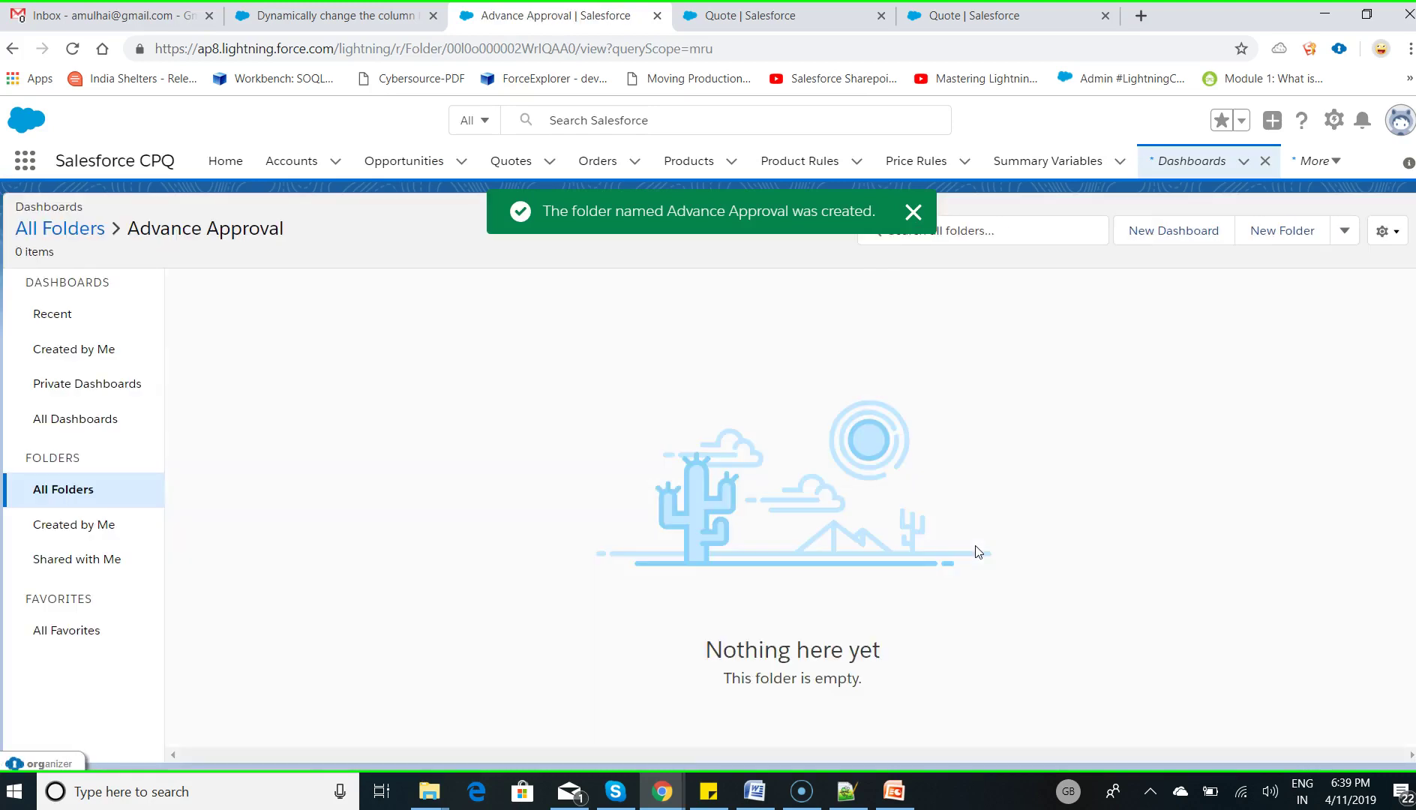
Start a new dashboard named 'Approval Dashboards'
click(1167, 232)
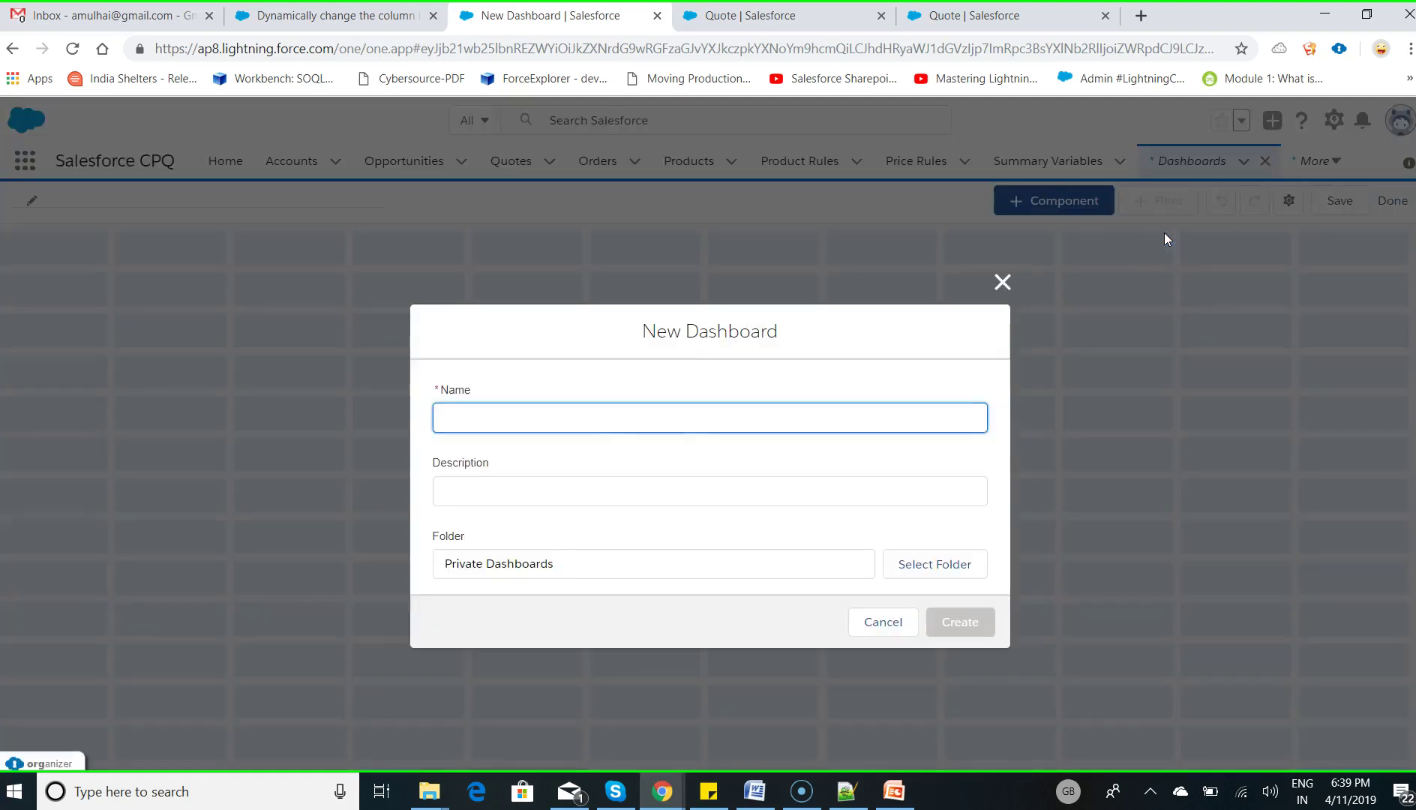
click(757, 401)
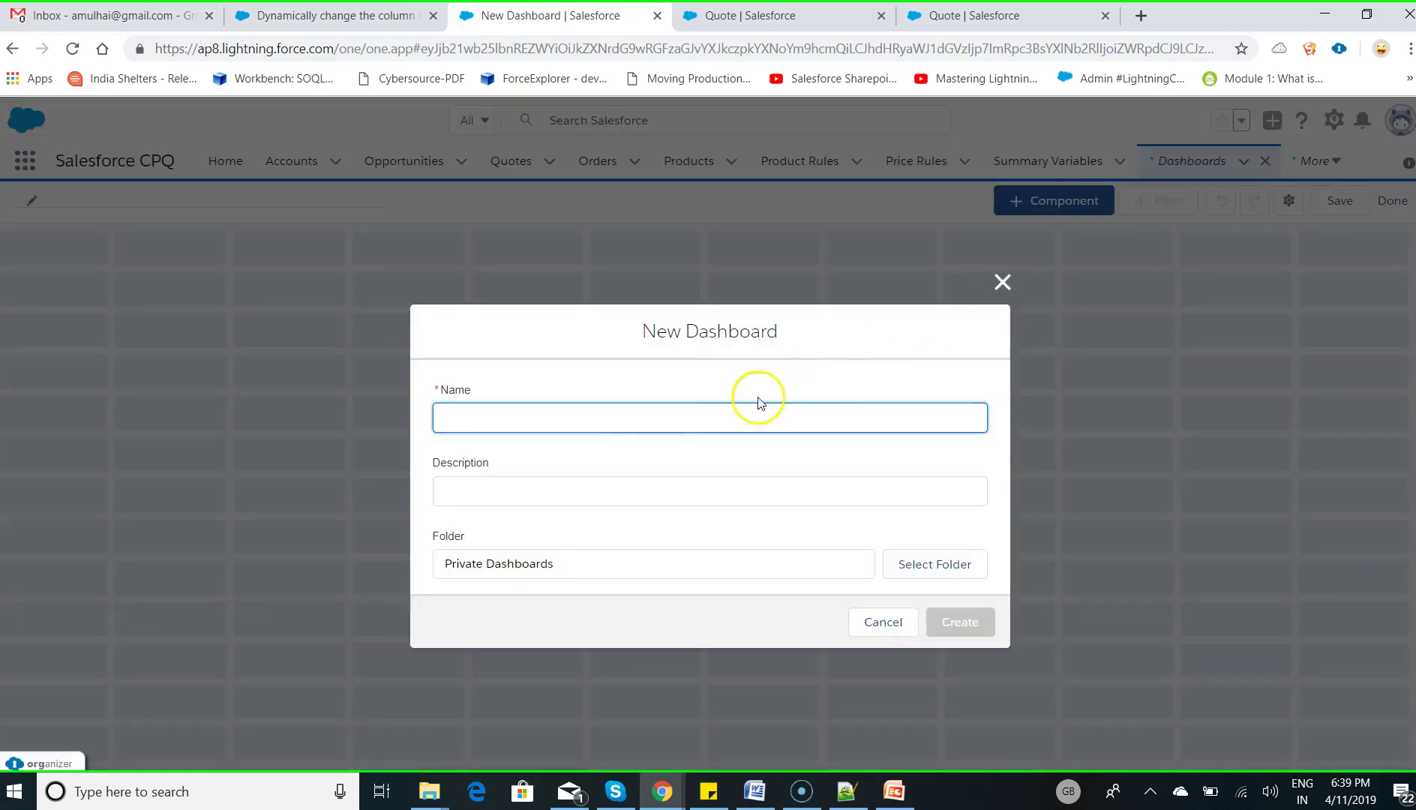
click(724, 419)
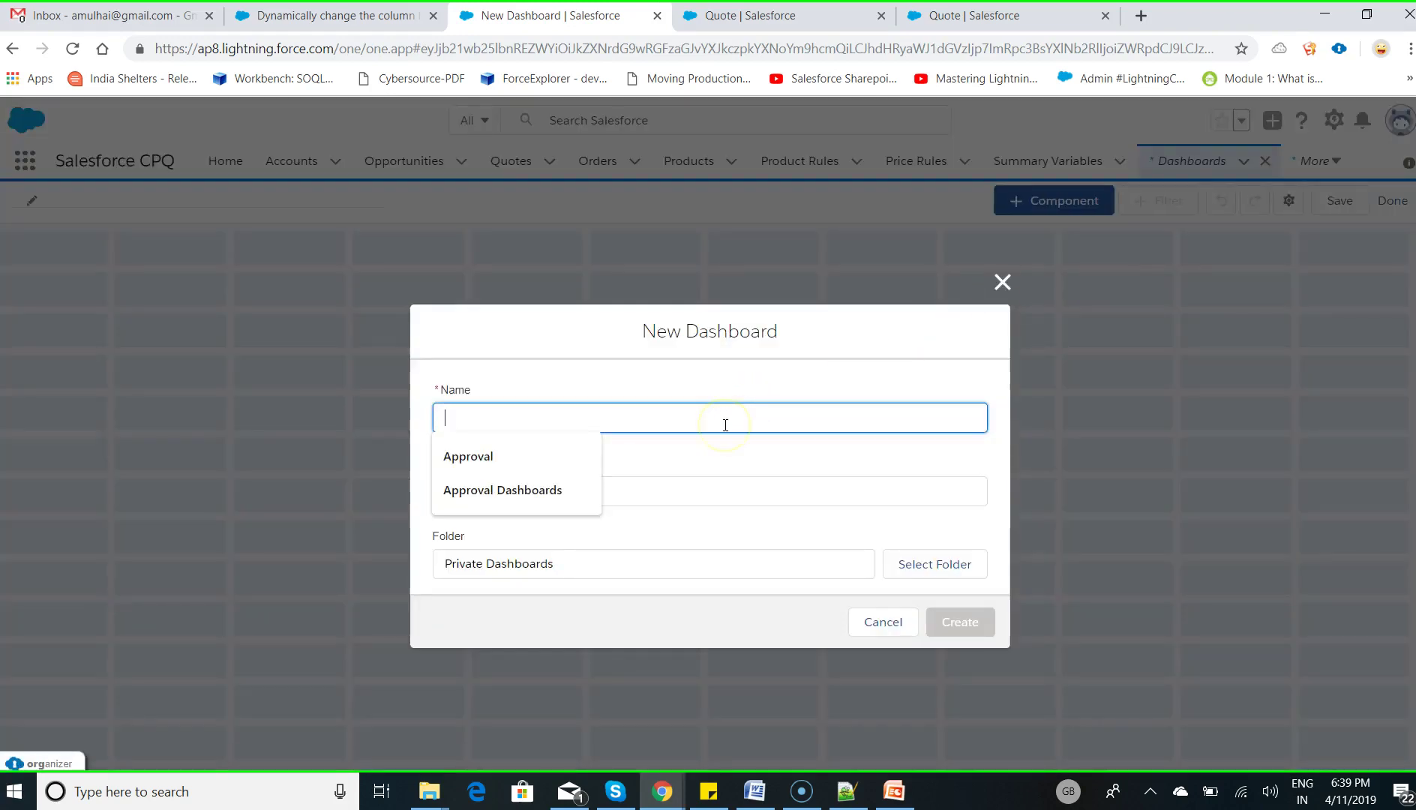
click(558, 491)
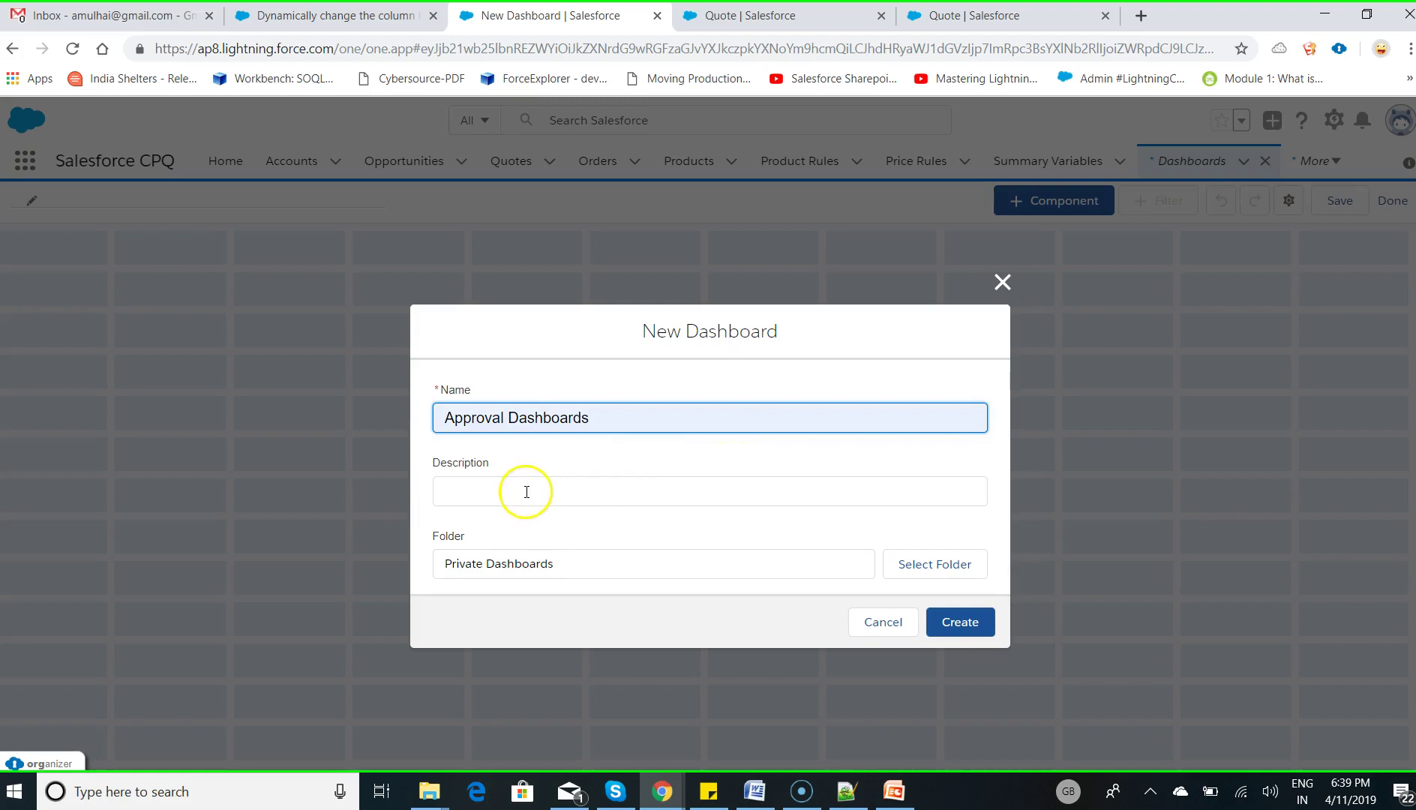
click(525, 491)
Put the dashboard in the Advance Approval folder and create it
click(910, 563)
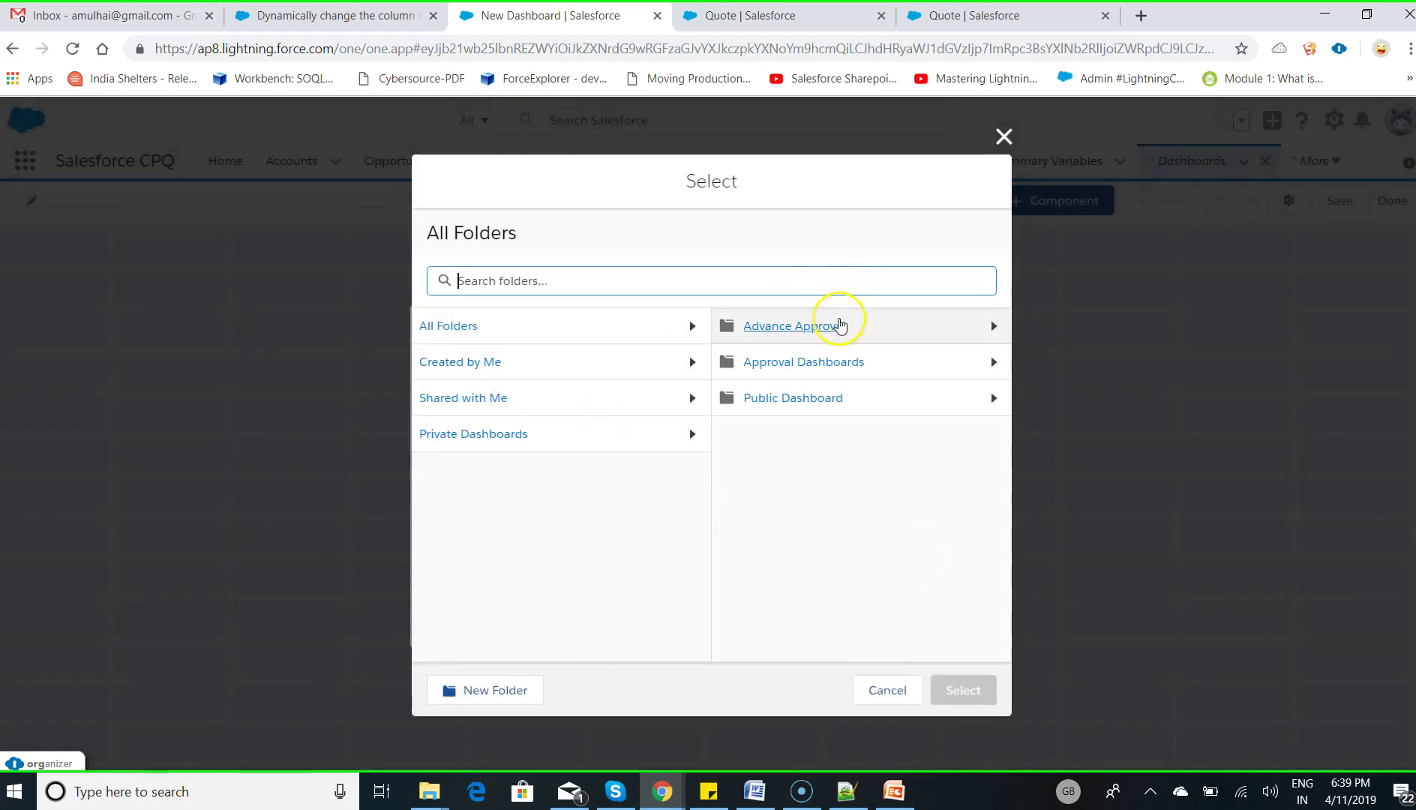
click(828, 327)
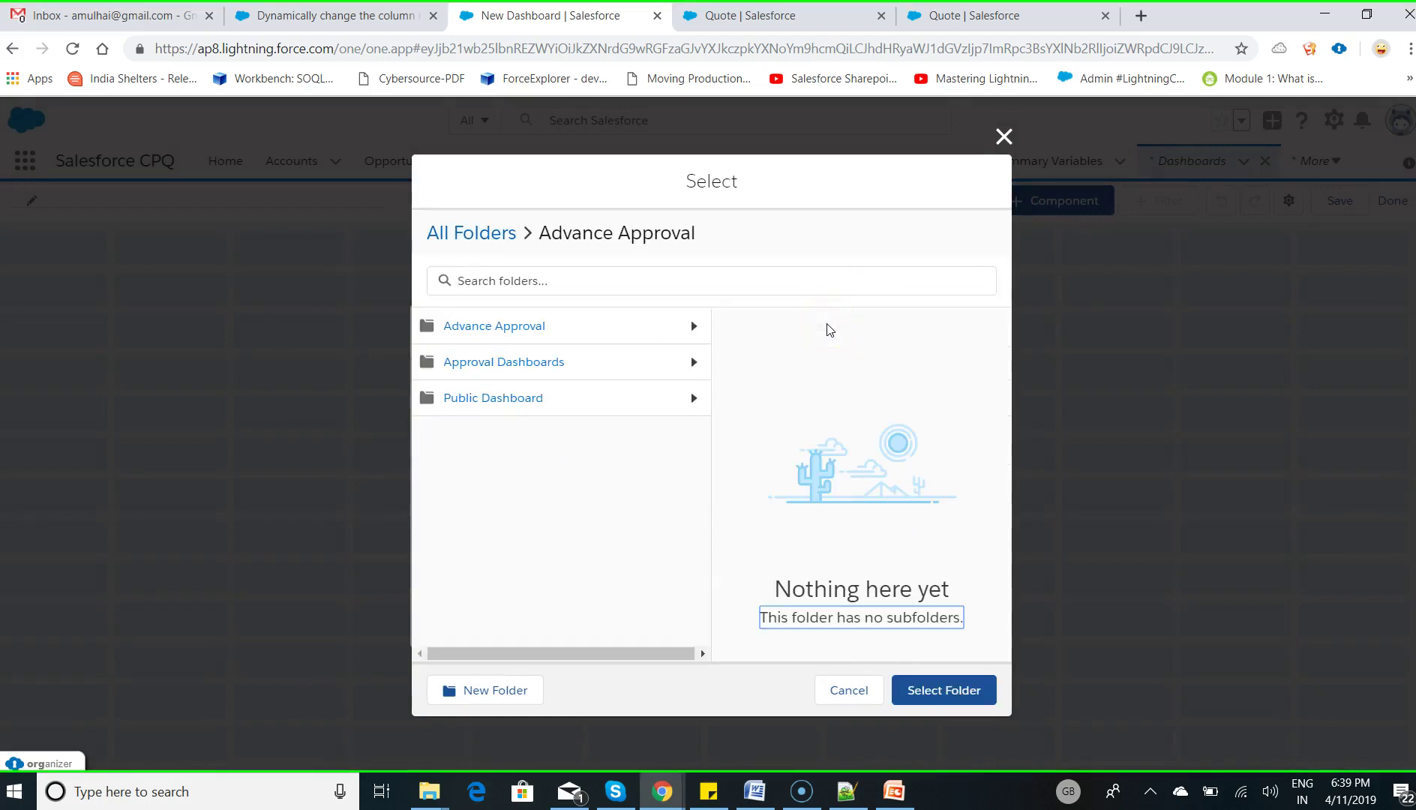
click(954, 690)
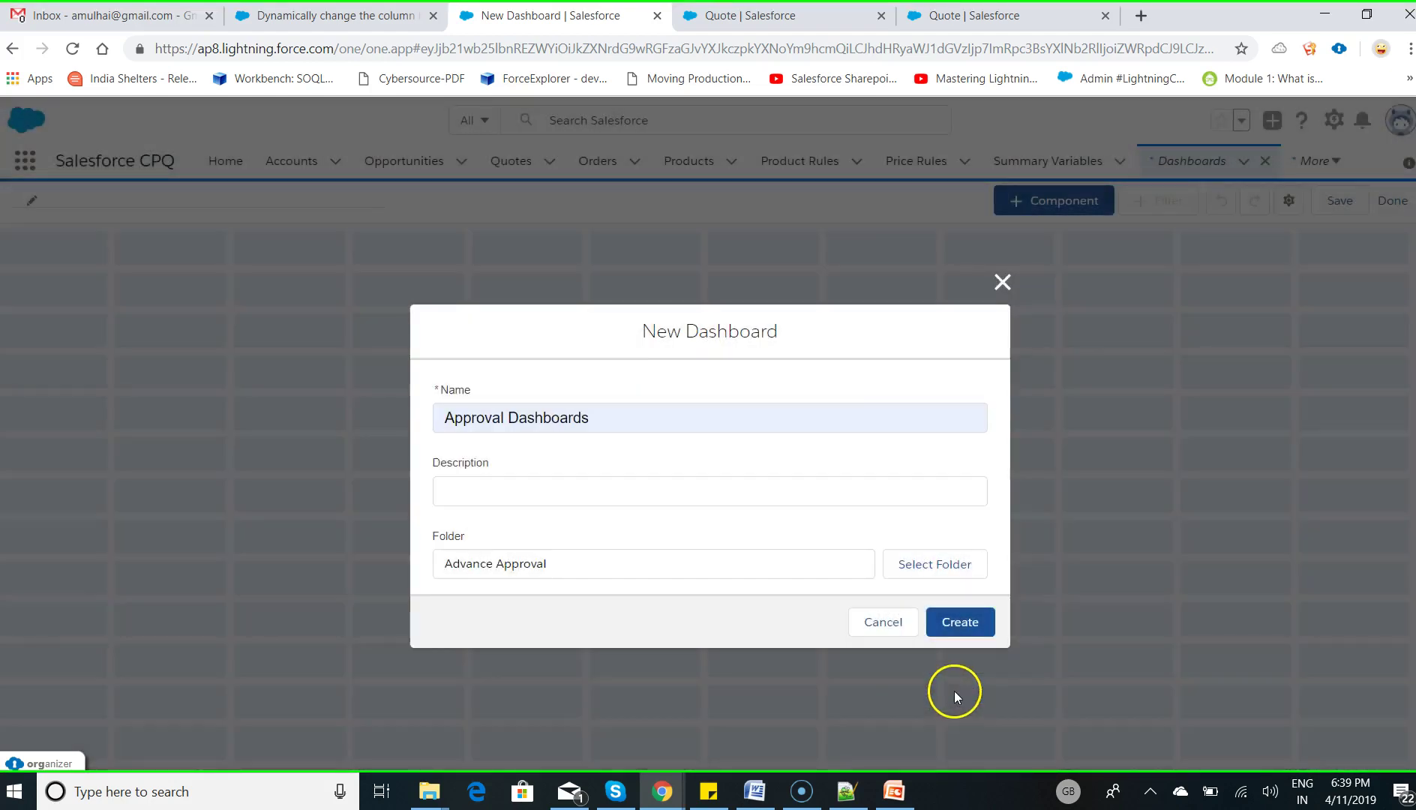
click(959, 627)
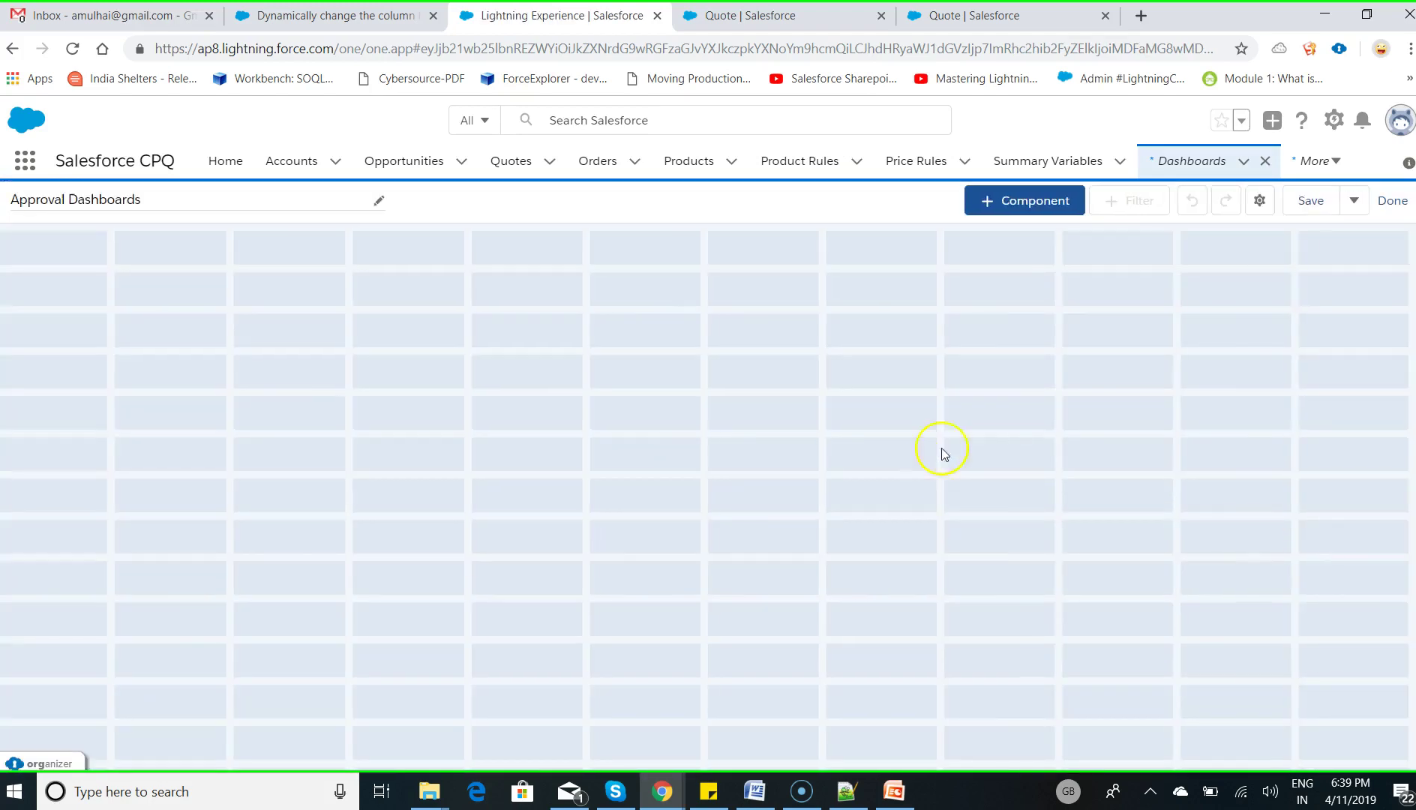
Add an Advance Approval Report table component to the dashboard
click(1026, 209)
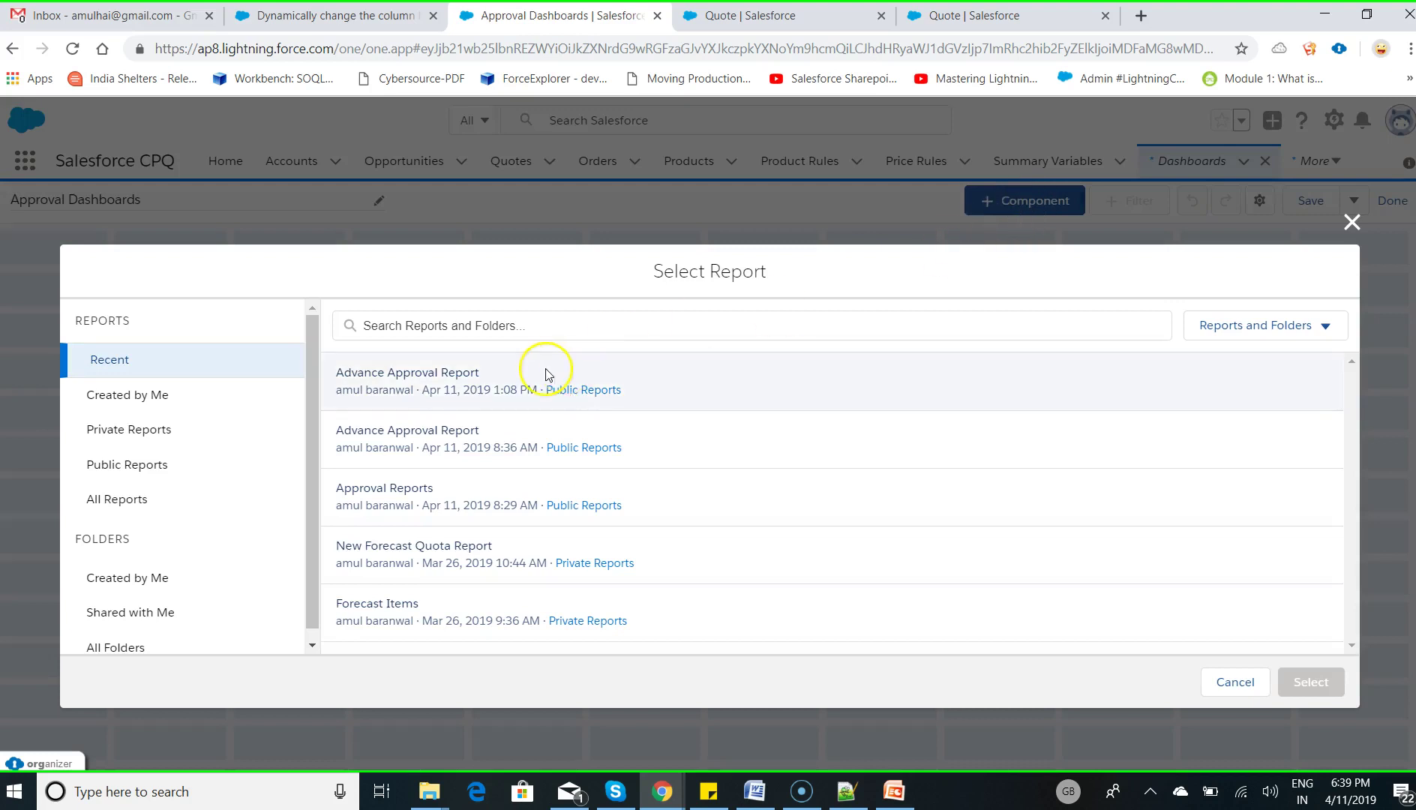
click(410, 378)
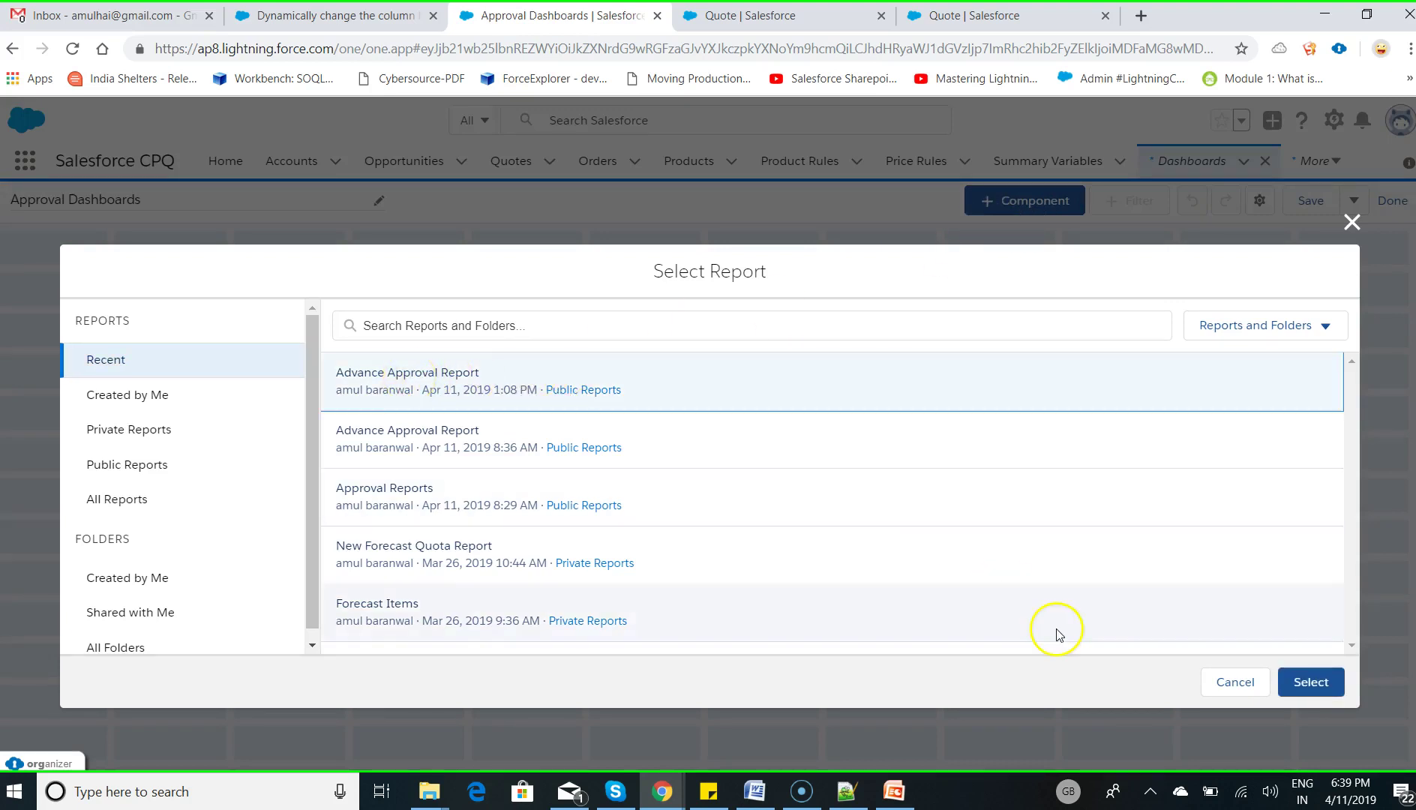
click(1313, 682)
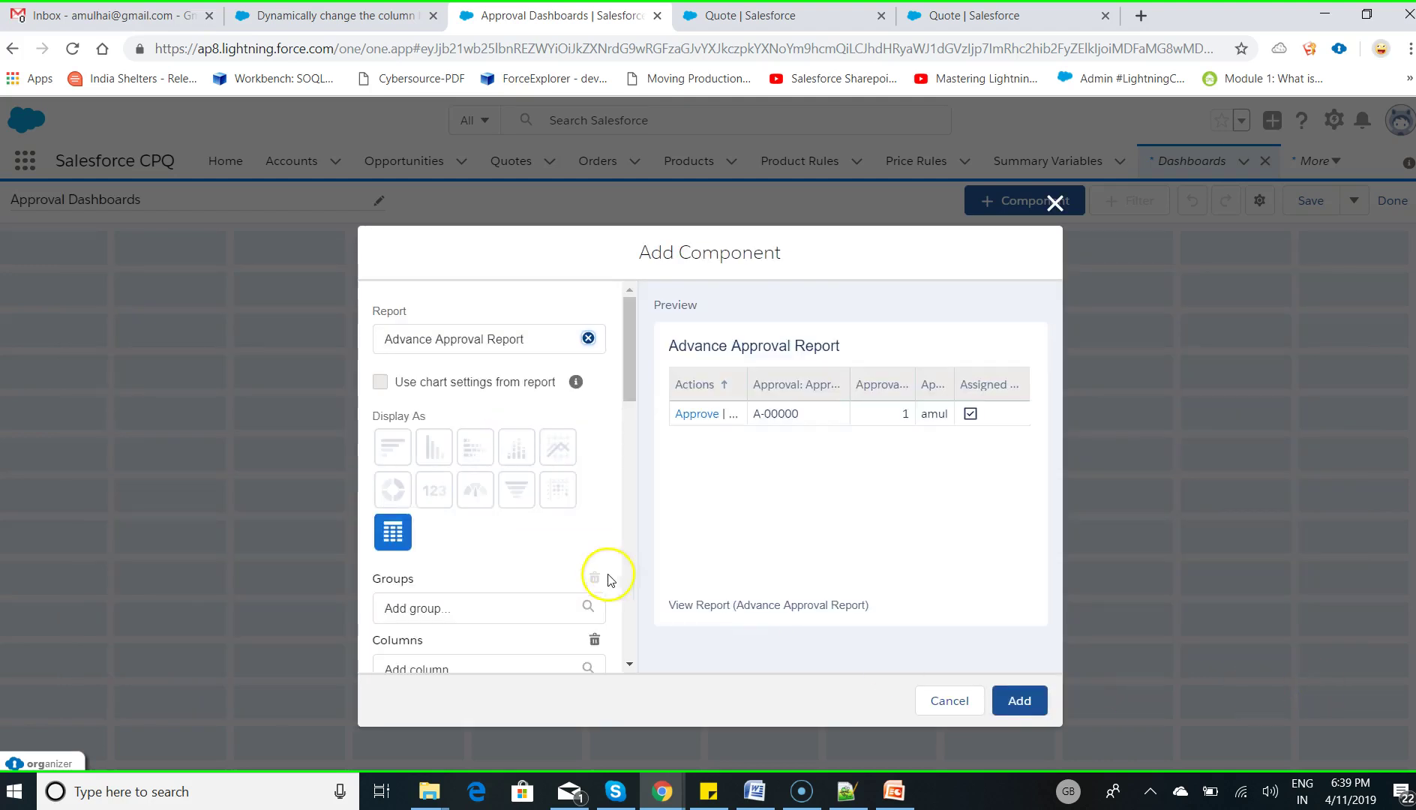
click(1019, 699)
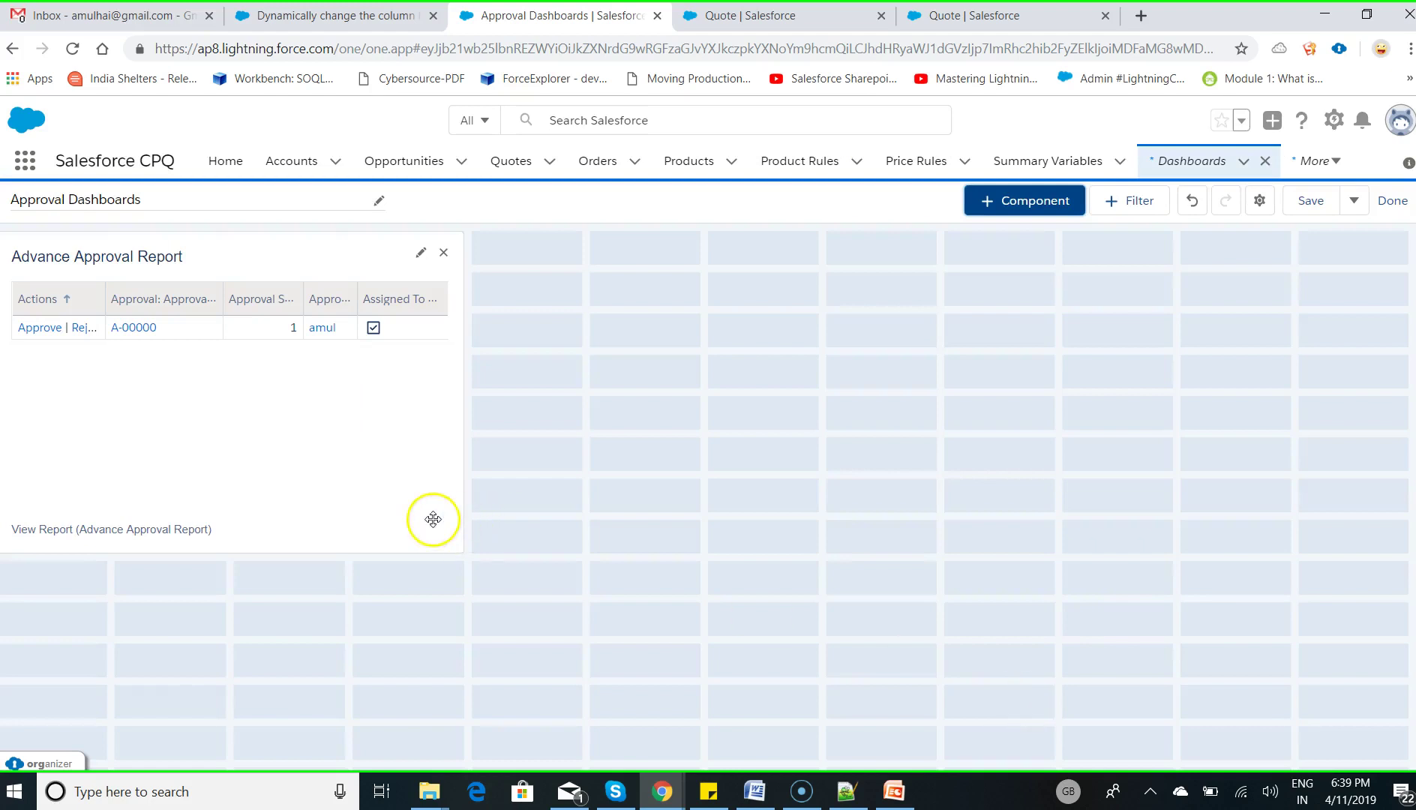
Widen the report component to full page width and save the dashboard
click(456, 545)
drag(462, 553, 1400, 504)
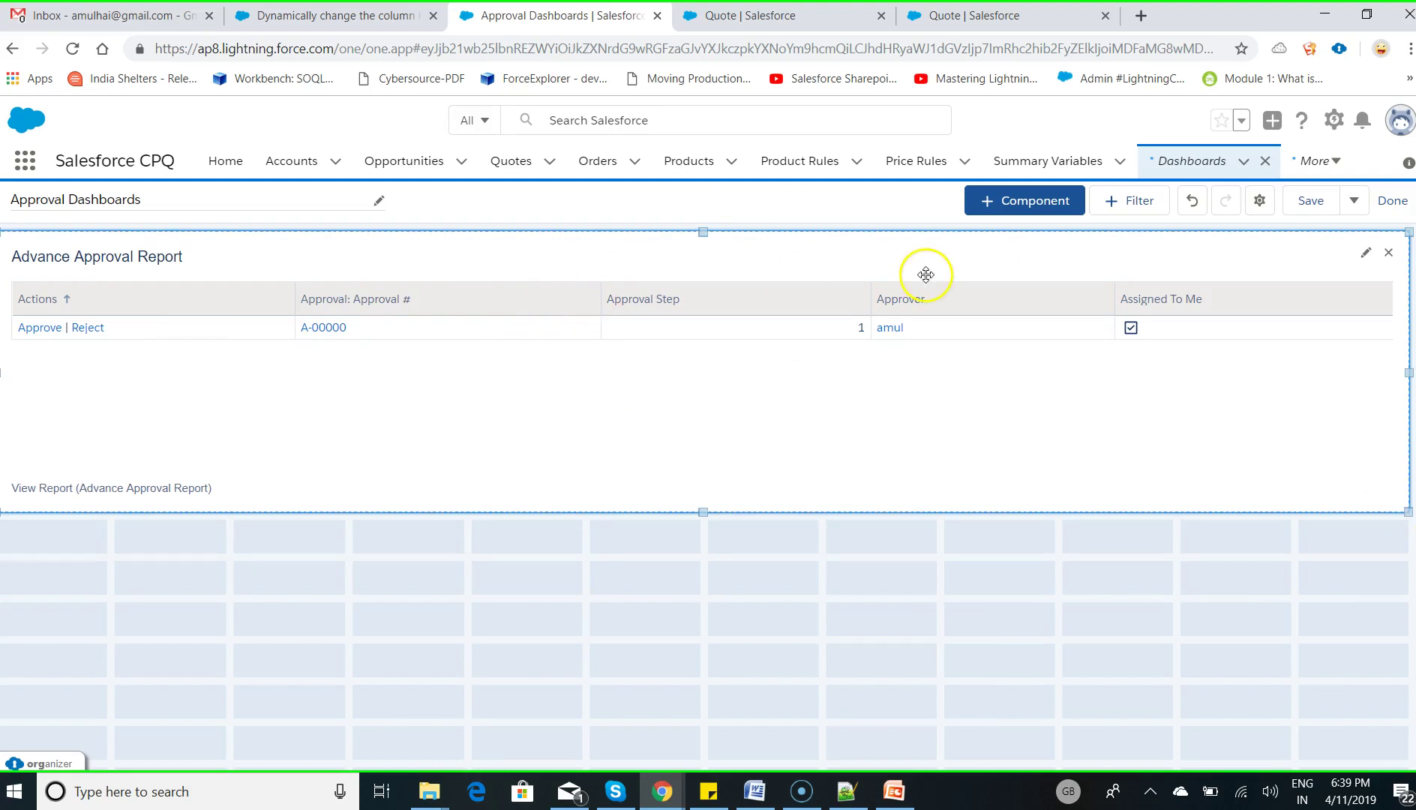
click(1306, 201)
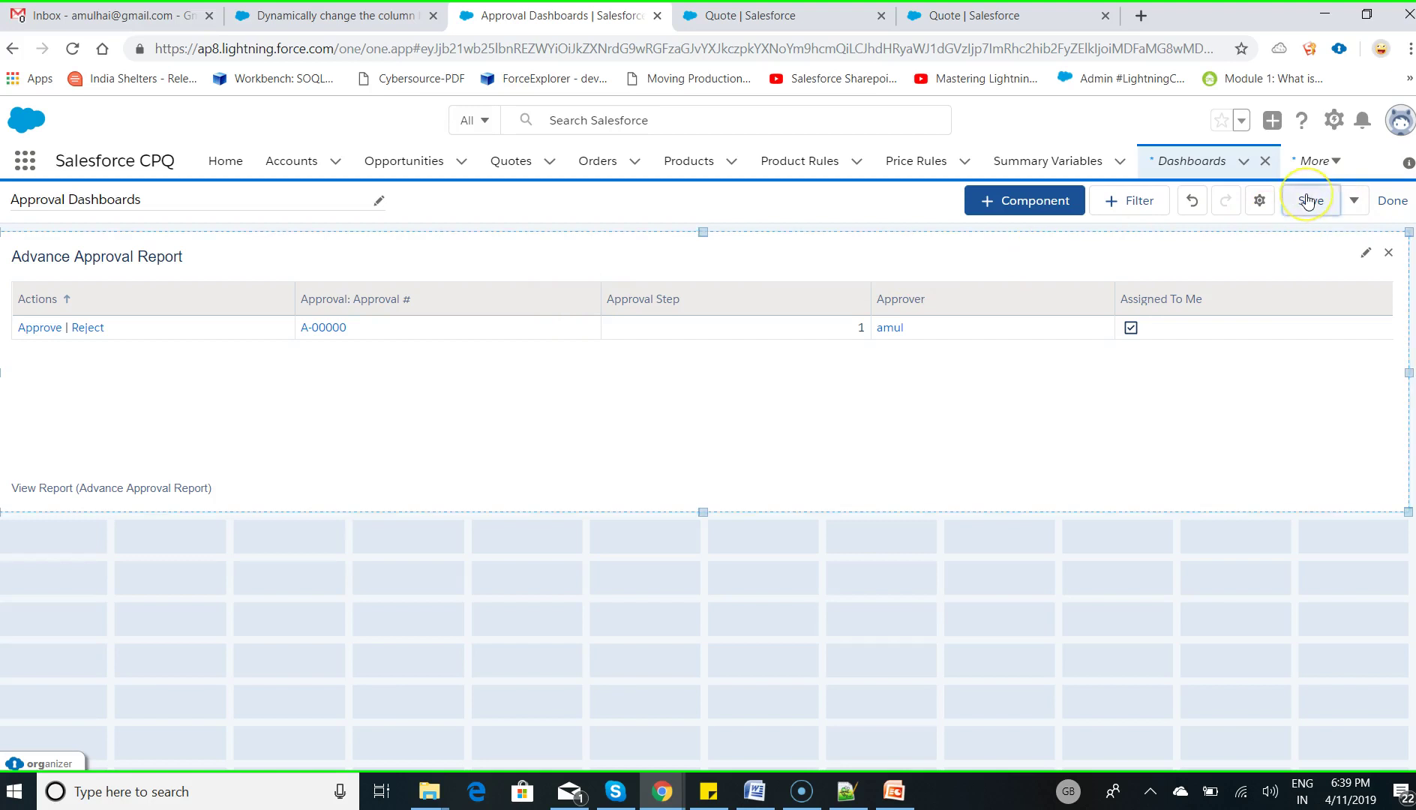
Finish the dashboard, then open the Home Page Default layout in Lightning App Builder
click(1393, 202)
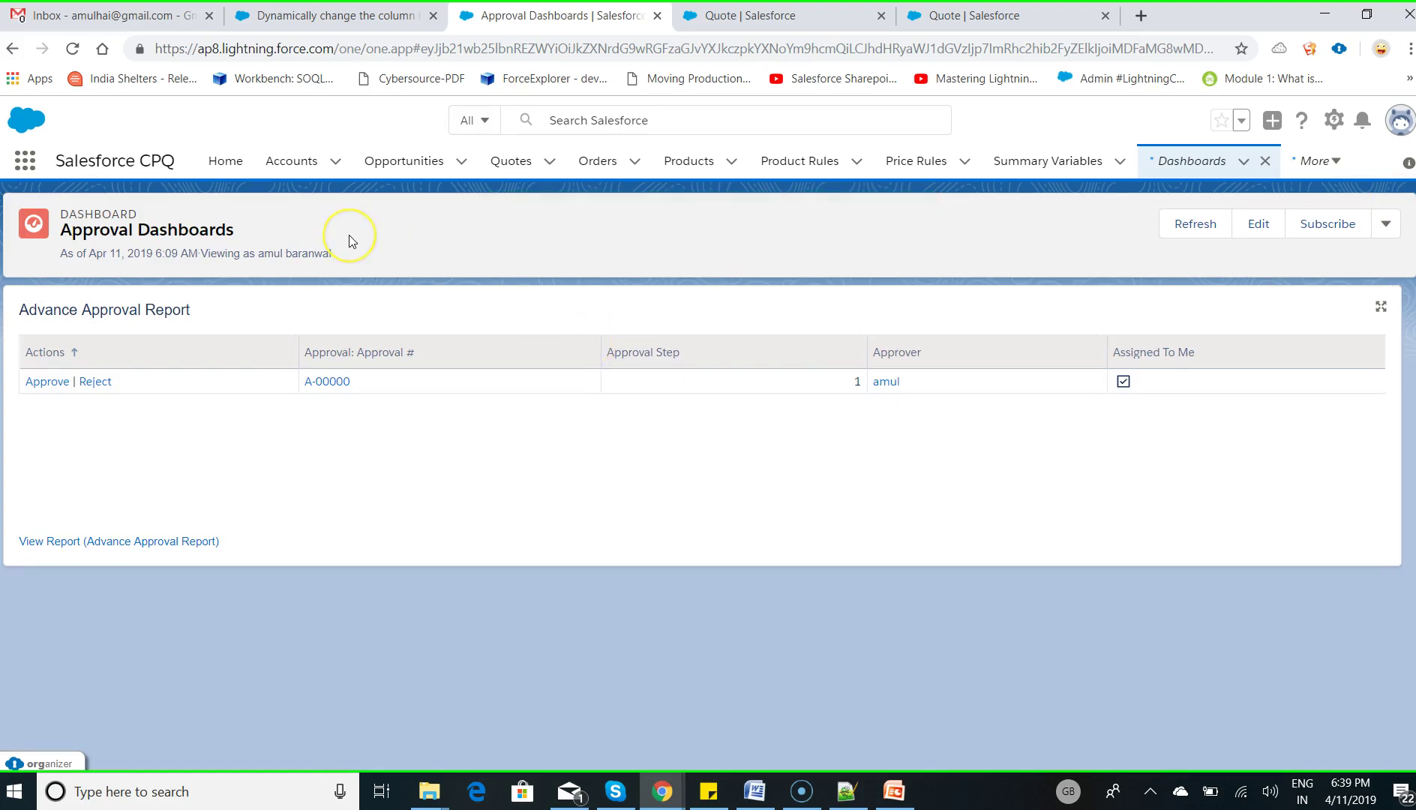
click(230, 168)
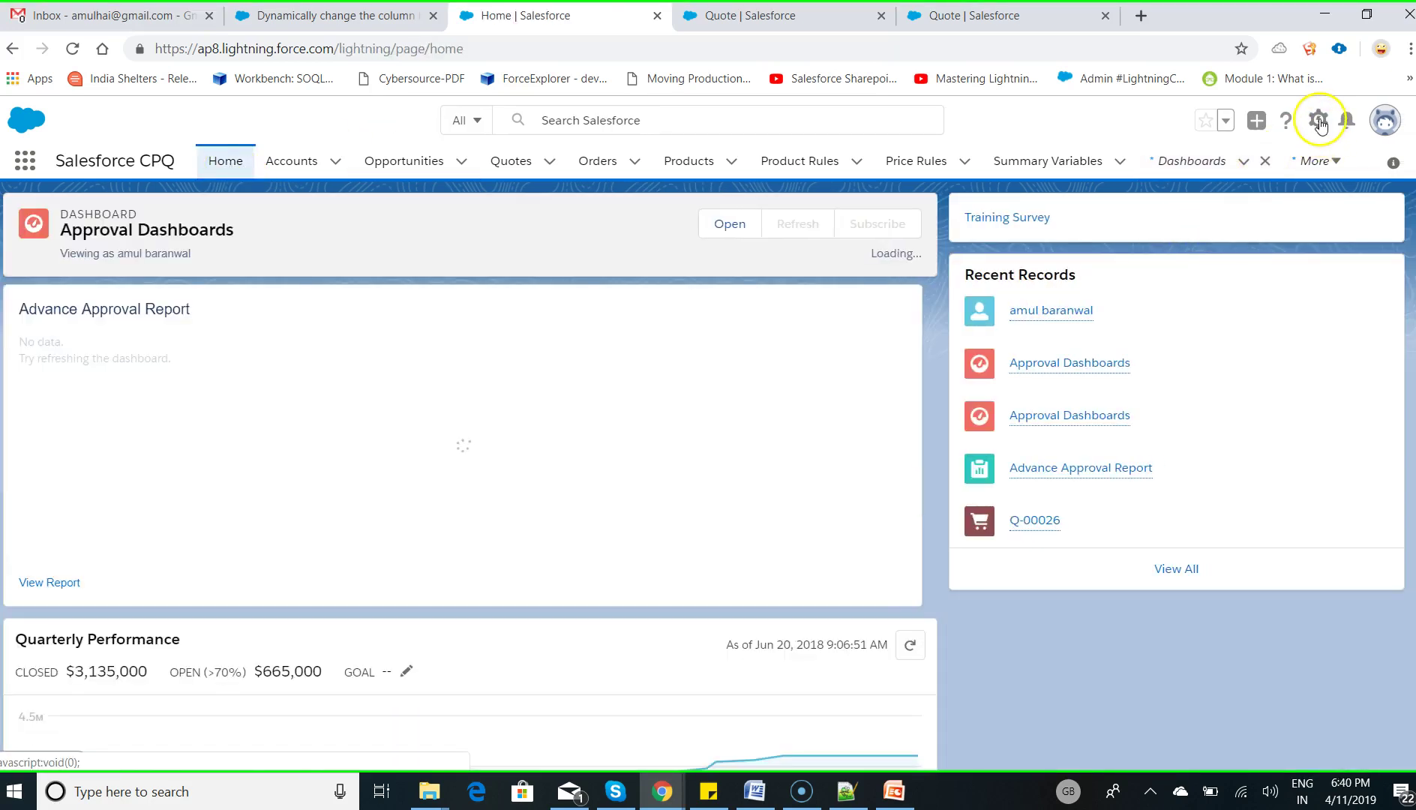
click(1319, 122)
click(1219, 335)
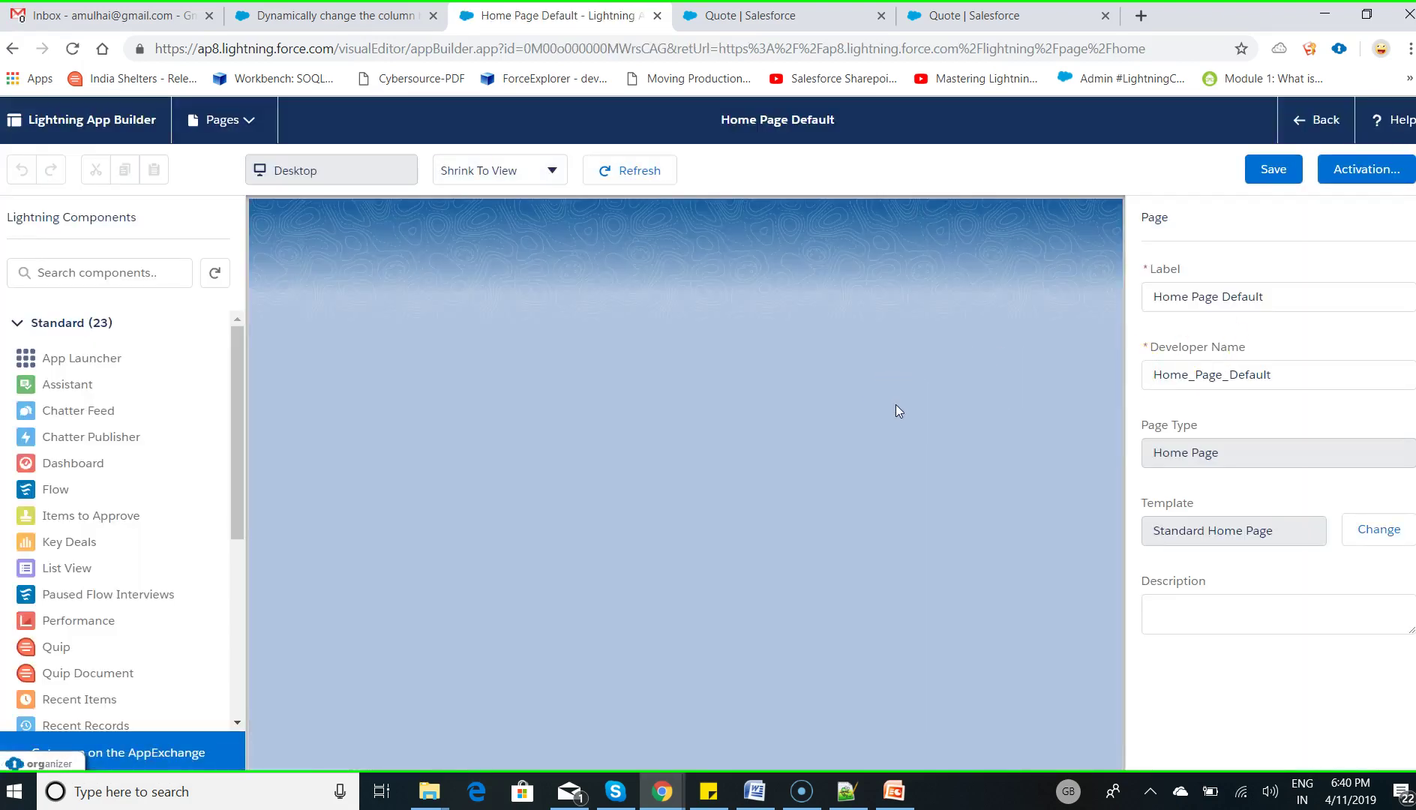
Add a Dashboard component above Quarterly Performance showing Approval Dashboards
drag(167, 466, 467, 376)
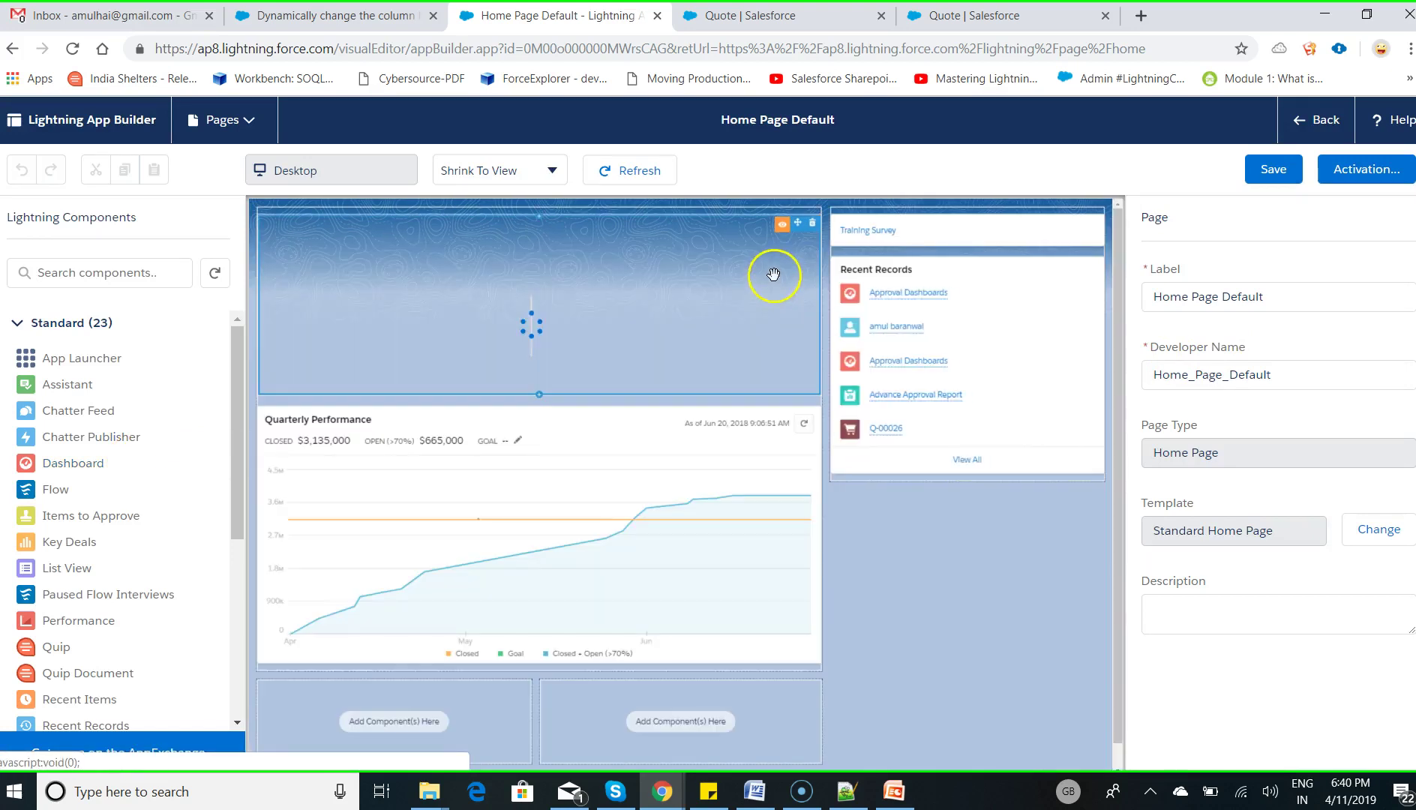
click(812, 225)
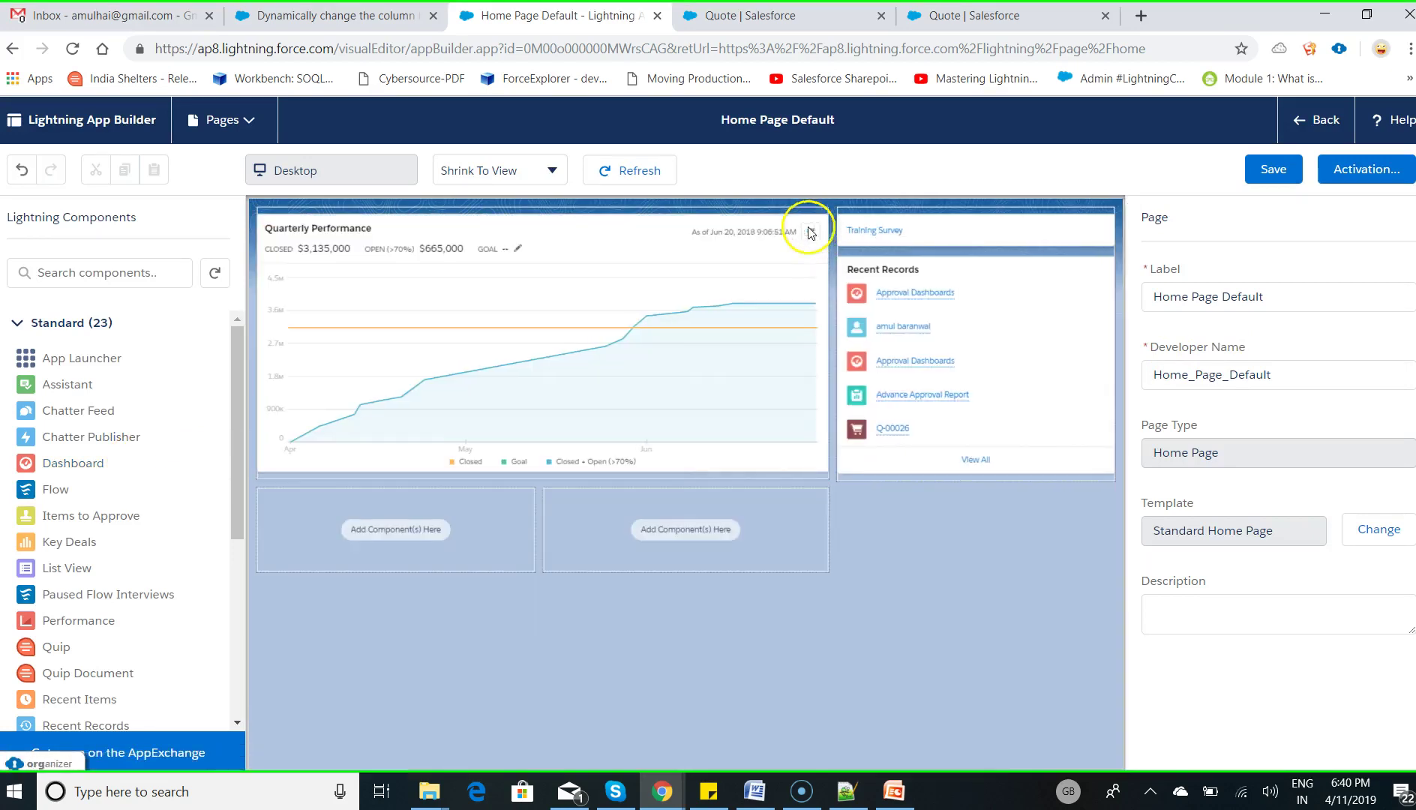
drag(75, 470, 405, 228)
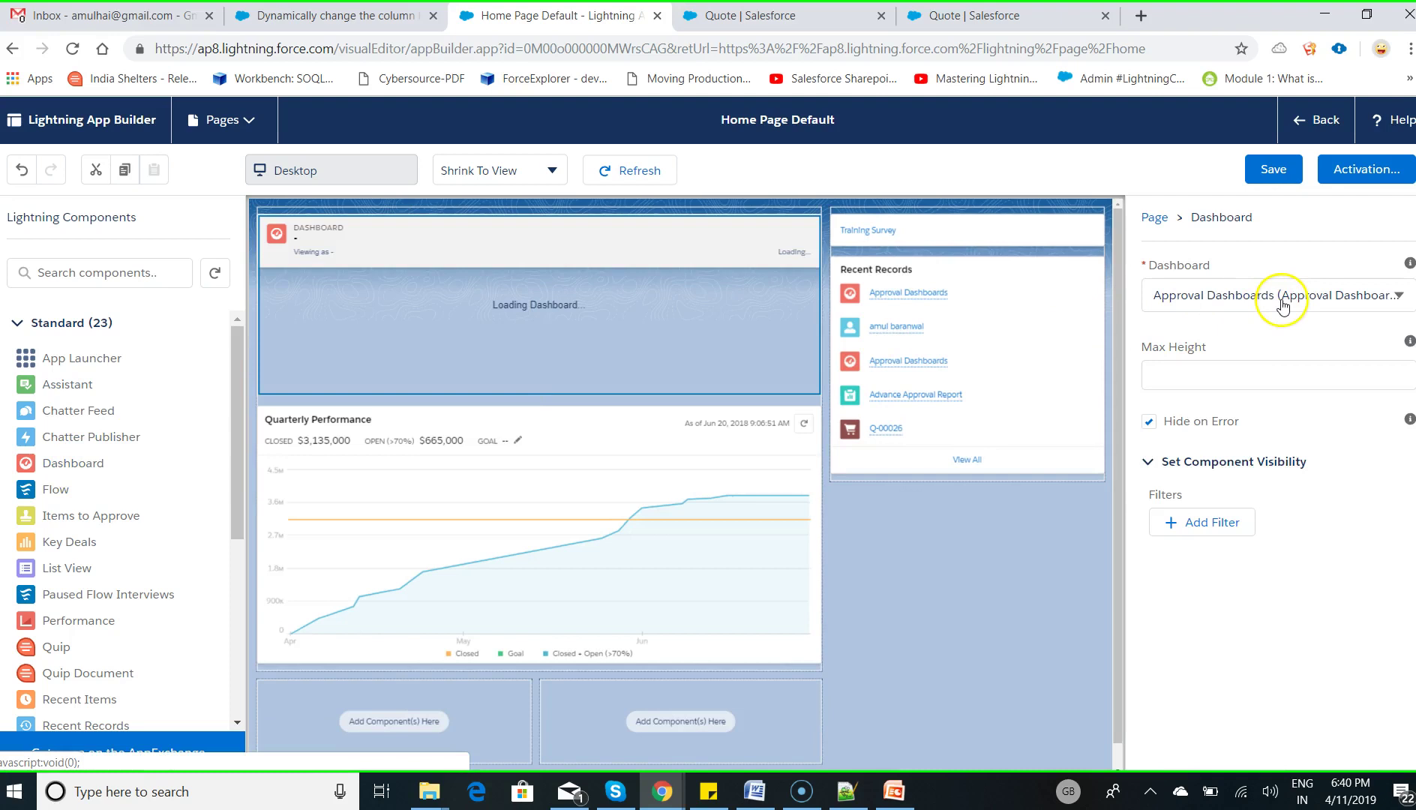
click(1280, 297)
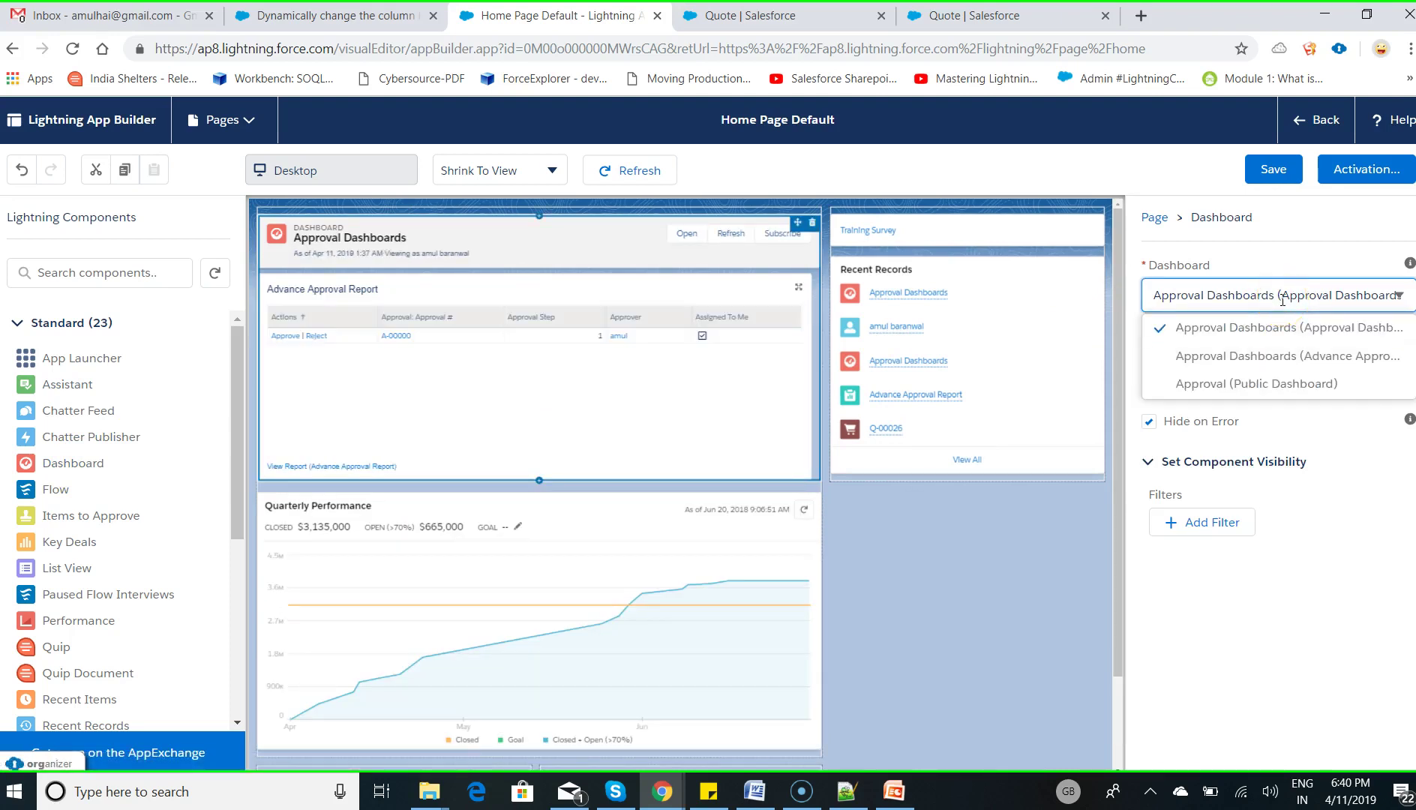
click(1287, 338)
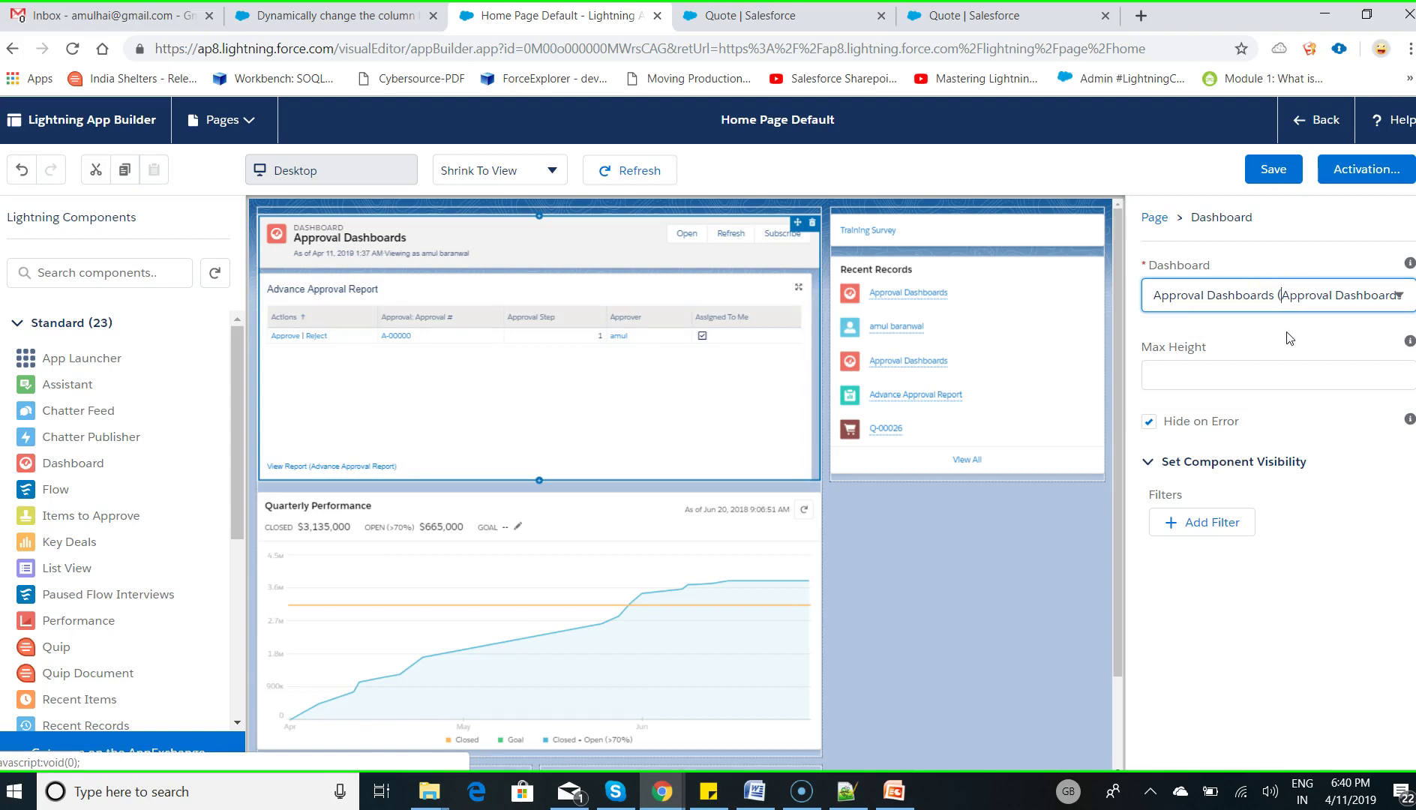
click(1268, 379)
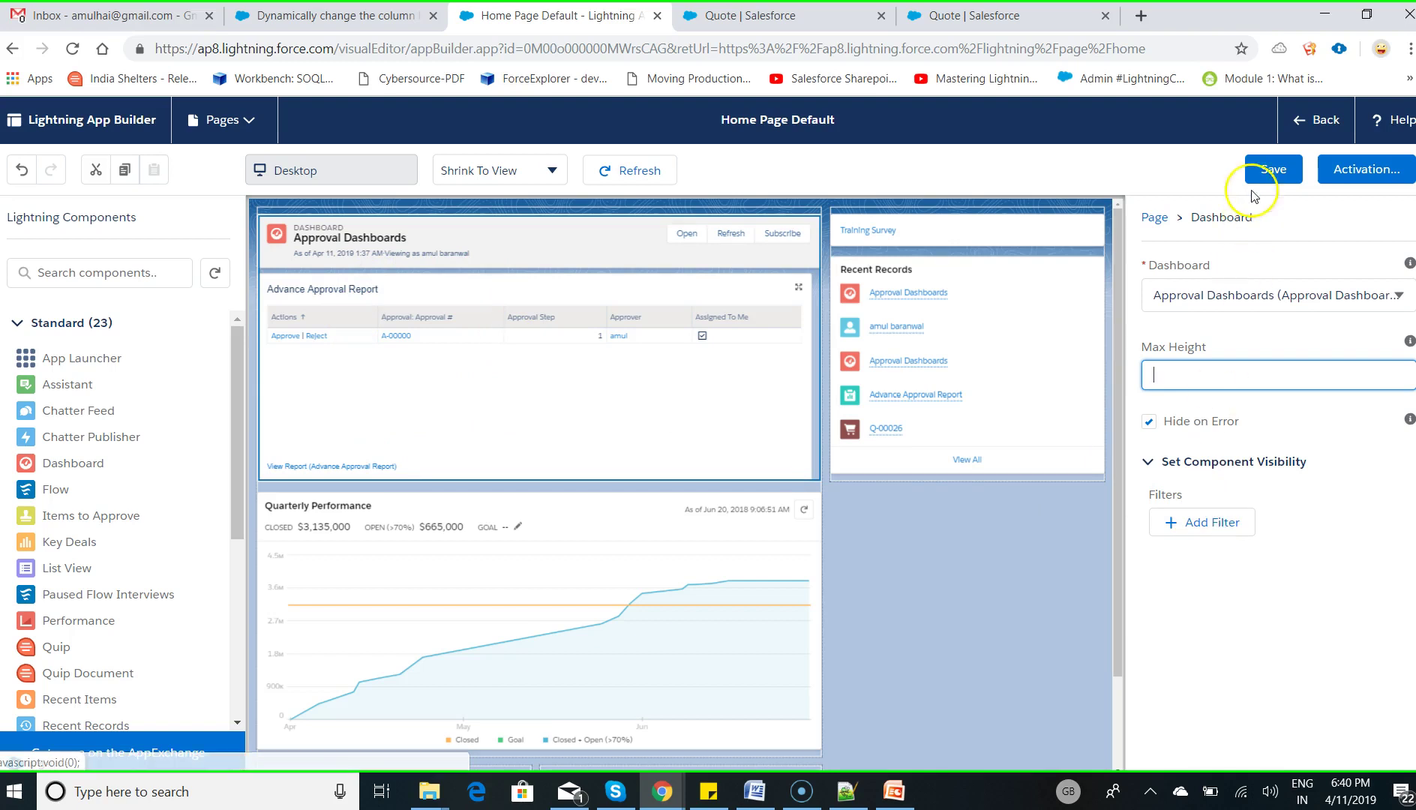
Save the Home page and review its activation settings
click(1274, 172)
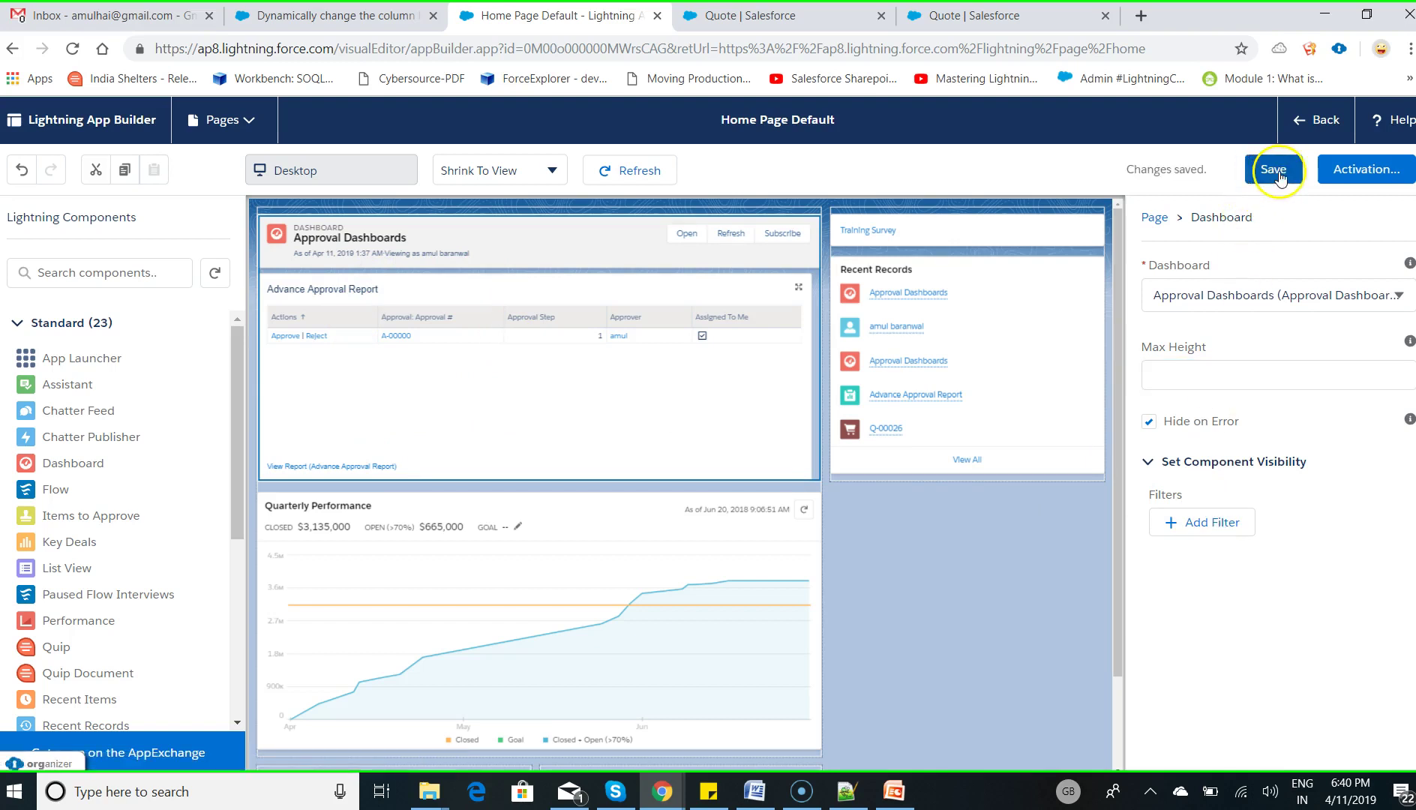
click(1372, 174)
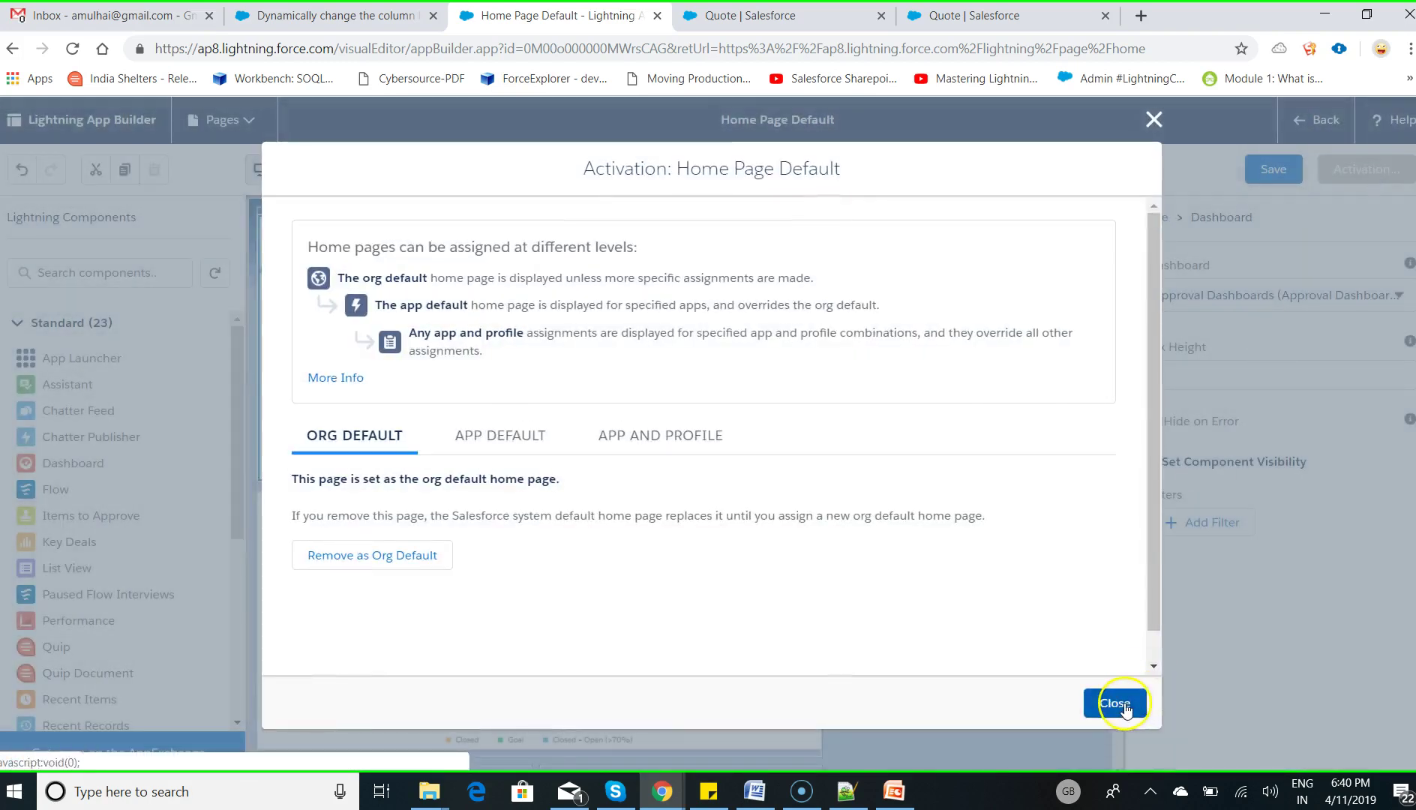
click(1110, 697)
Leave Lightning App Builder and return to the Salesforce CPQ home page
click(1324, 120)
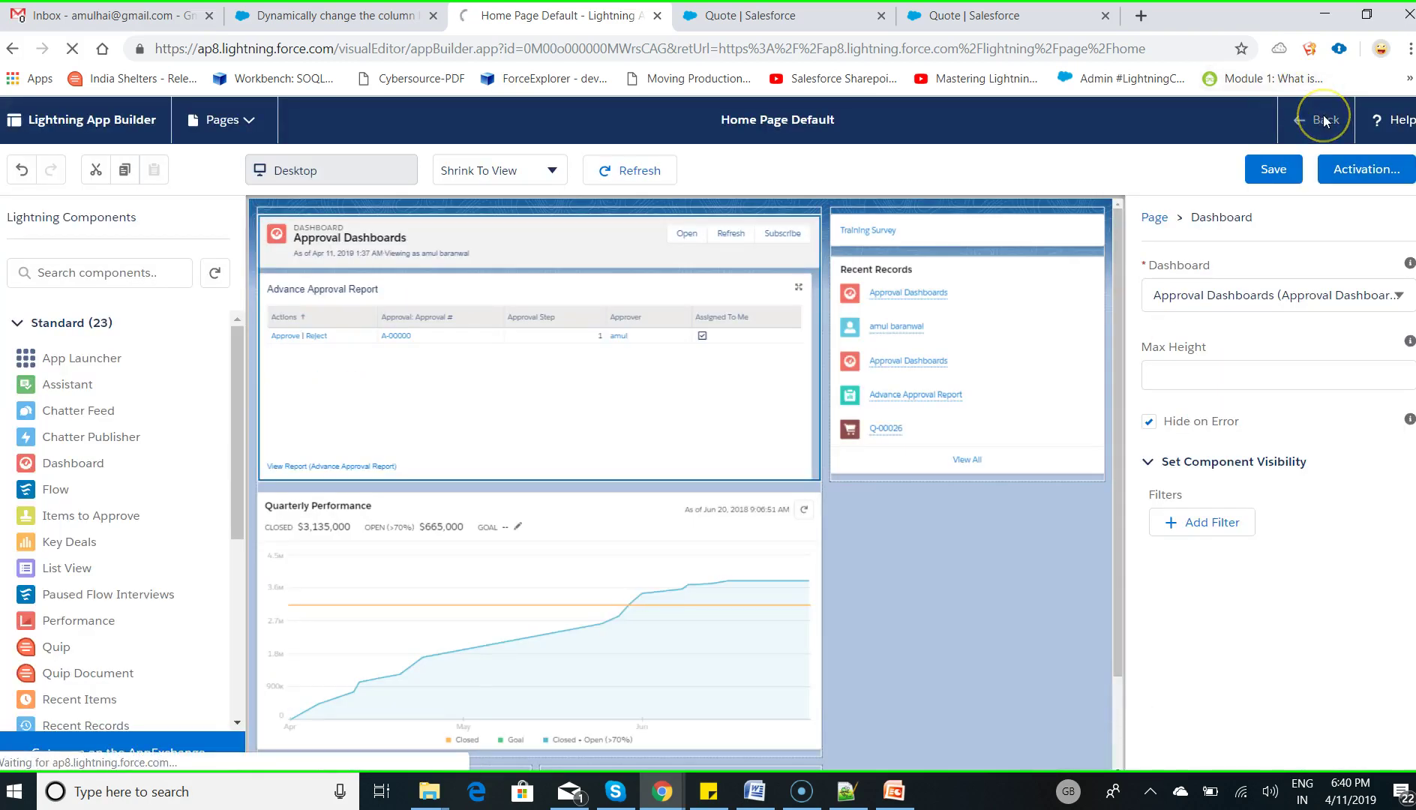